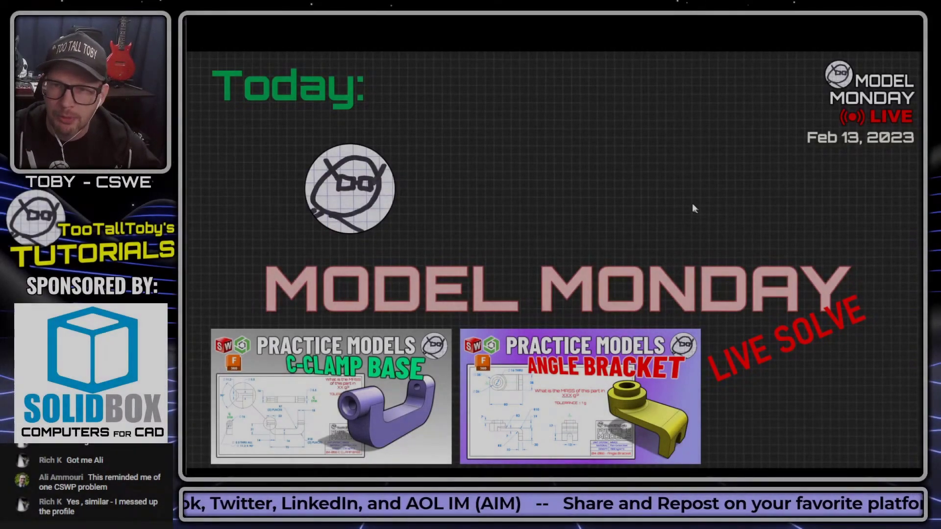
Examine the Angle Bracket drawing, marking up its side profile, the 7 mm thickness and possible origin locations in the plan view
click(750, 185)
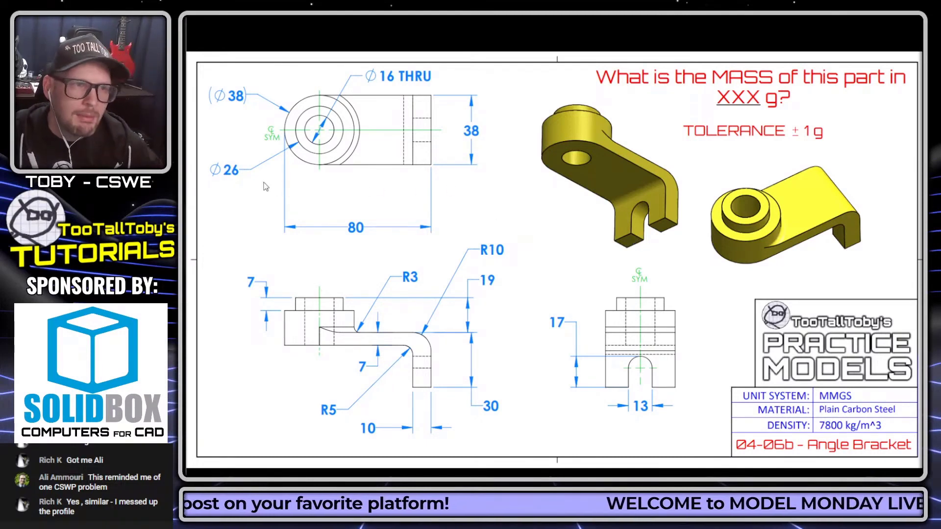
key(ctrl+1)
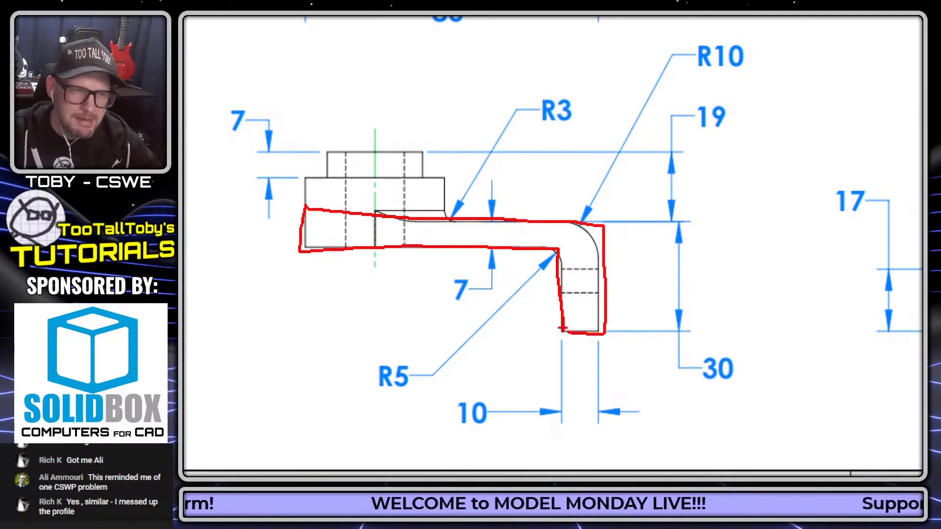
drag(268, 307, 313, 268)
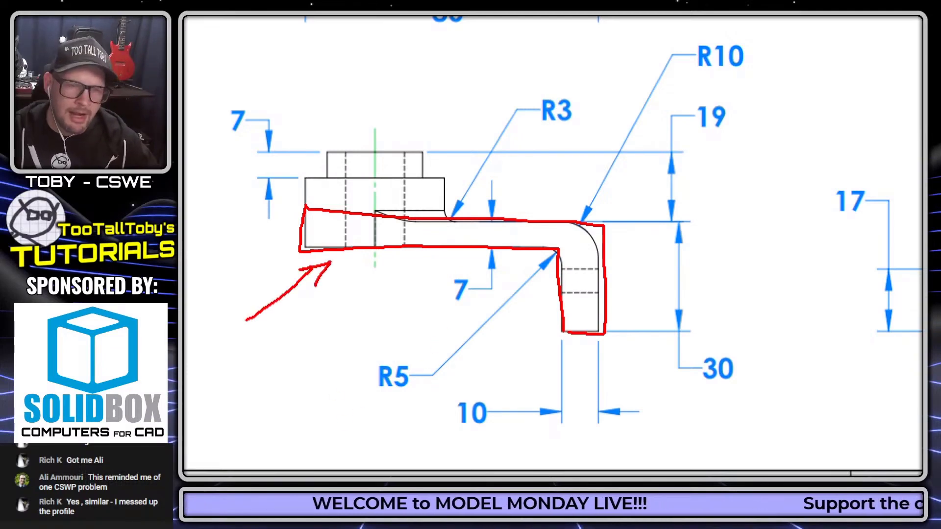
key(Escape)
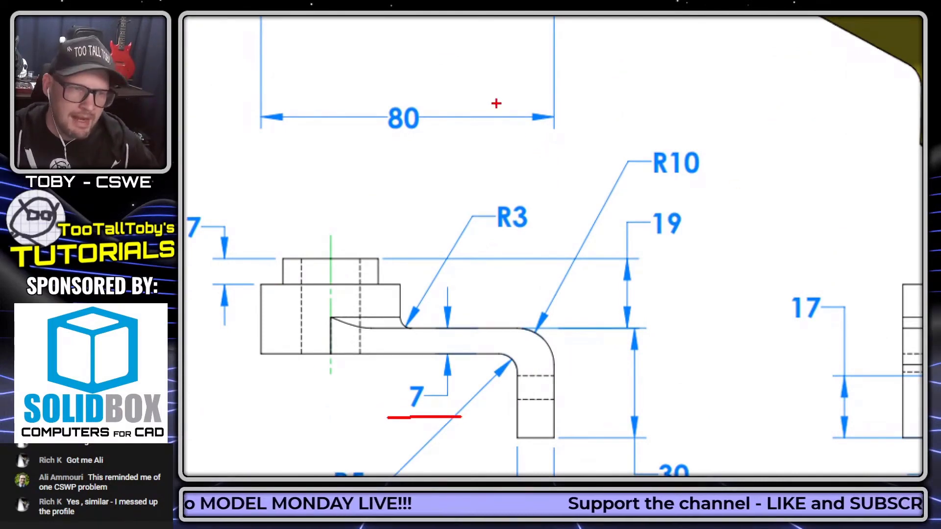
key(Escape)
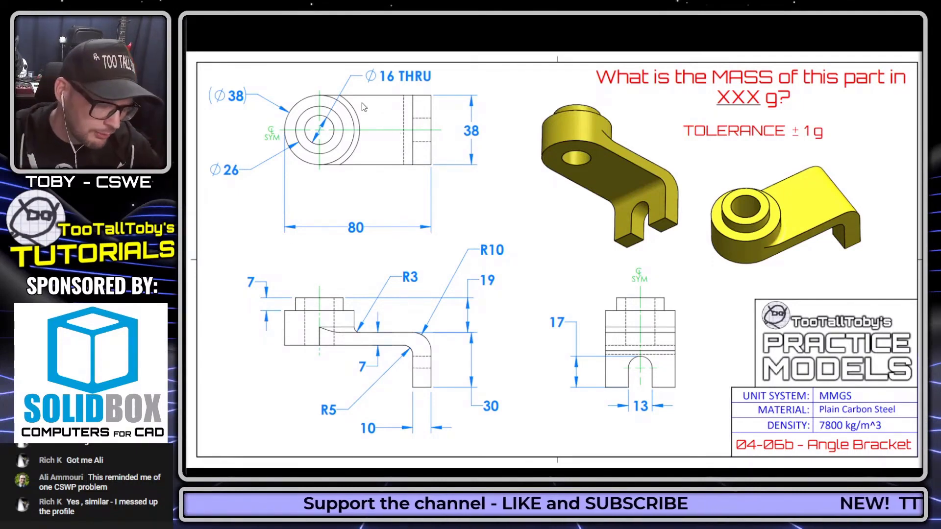
key(ctrl+1)
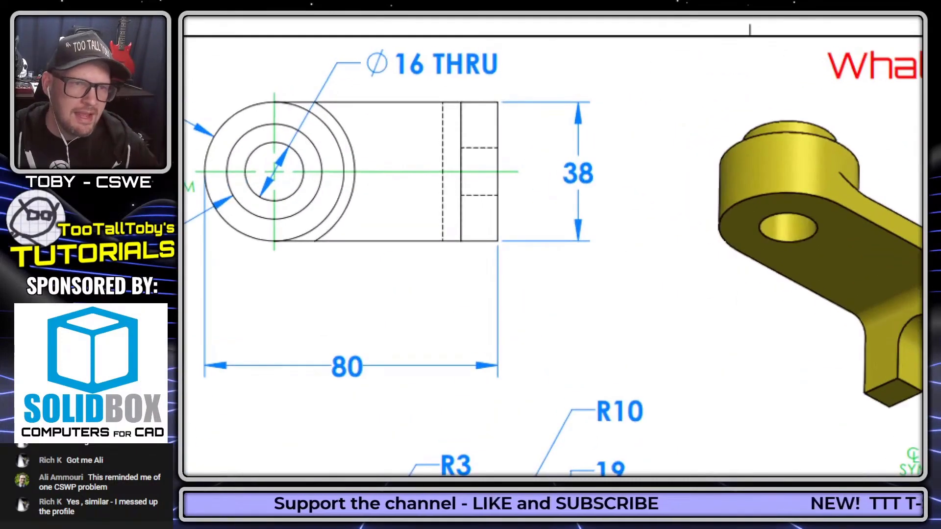
click(358, 85)
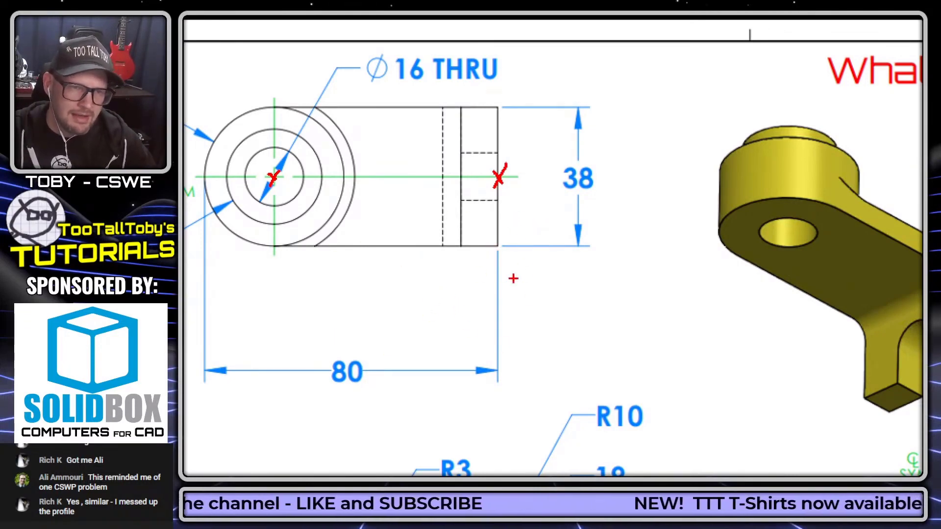
drag(498, 248, 495, 294)
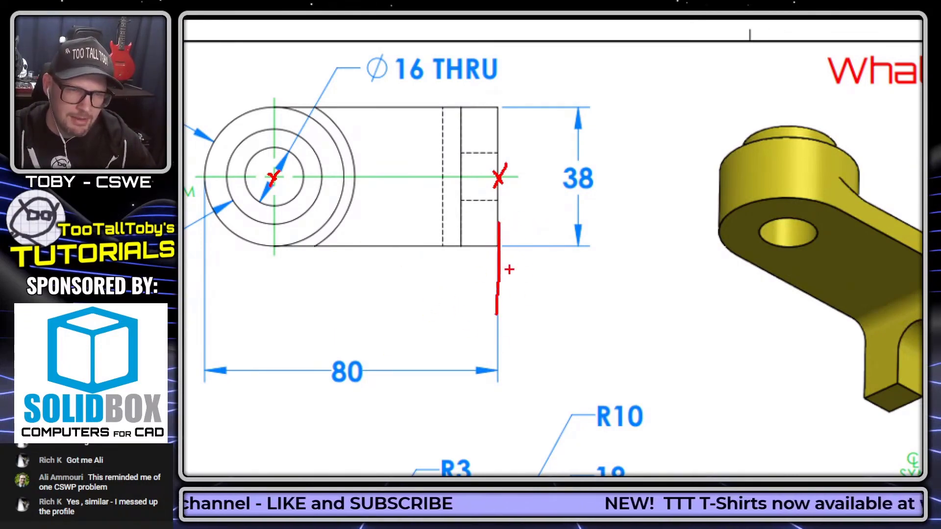
key(Escape)
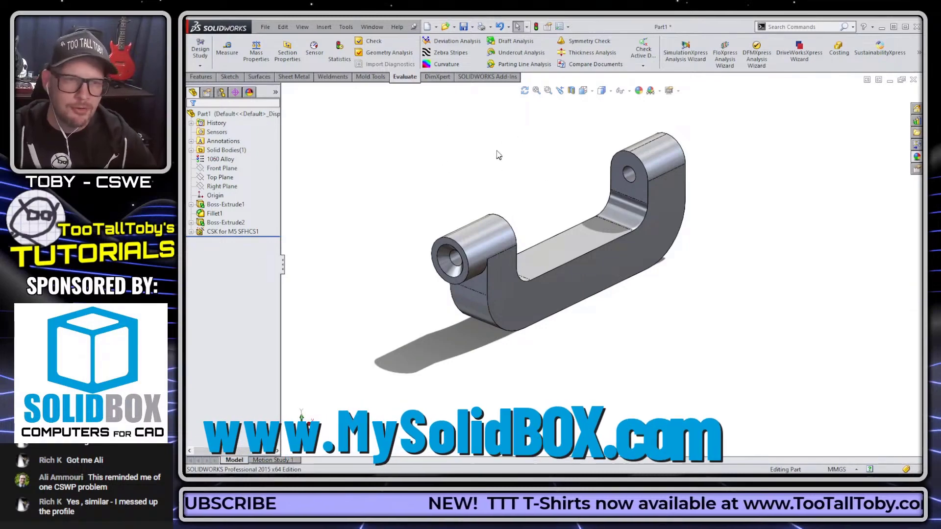
Create a new part from the Part template with MMGS (millimeter, gram, second) units
click(427, 27)
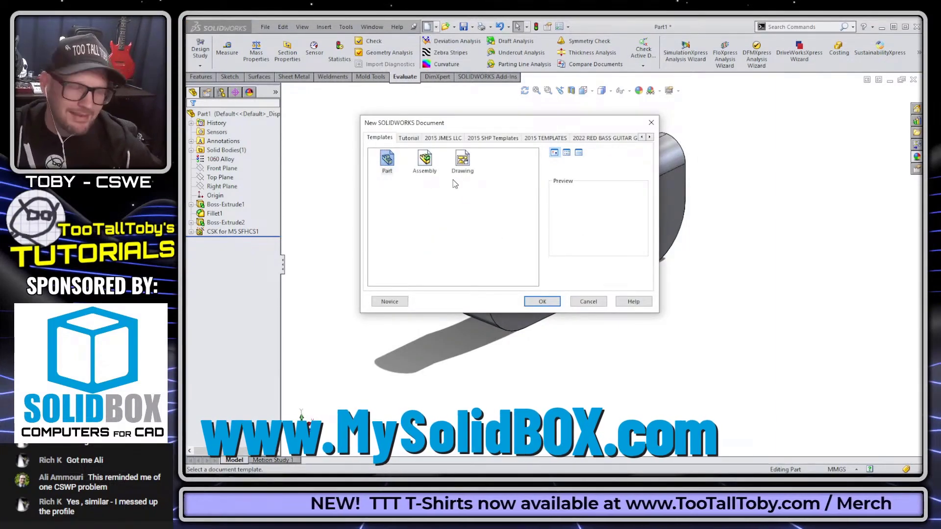
double_click(387, 159)
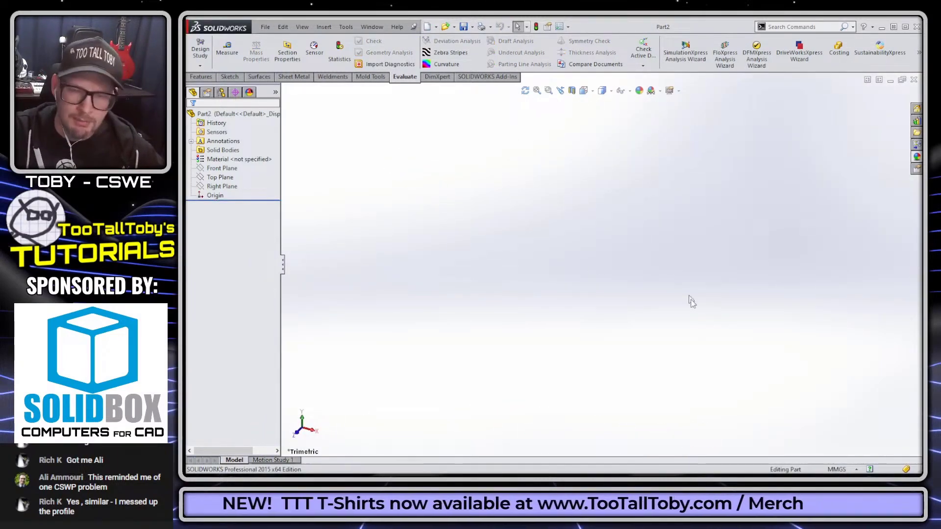
click(855, 470)
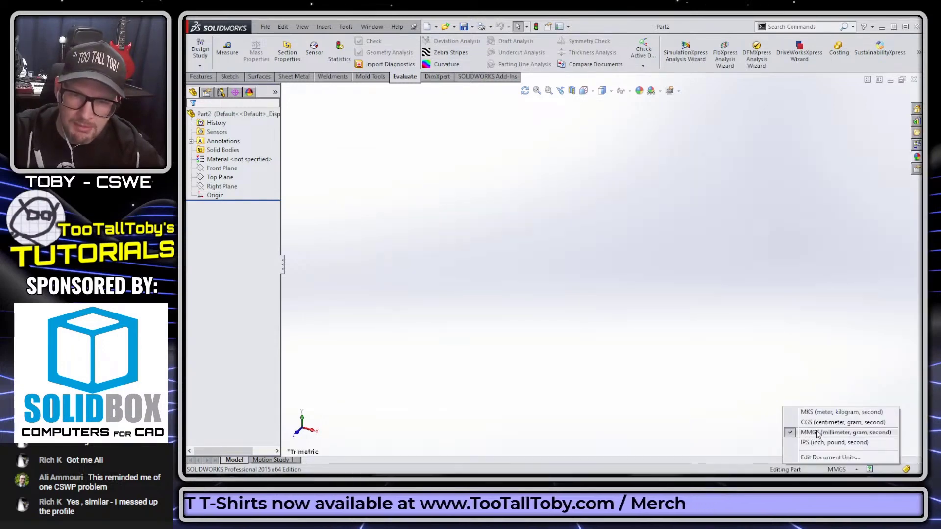
click(814, 434)
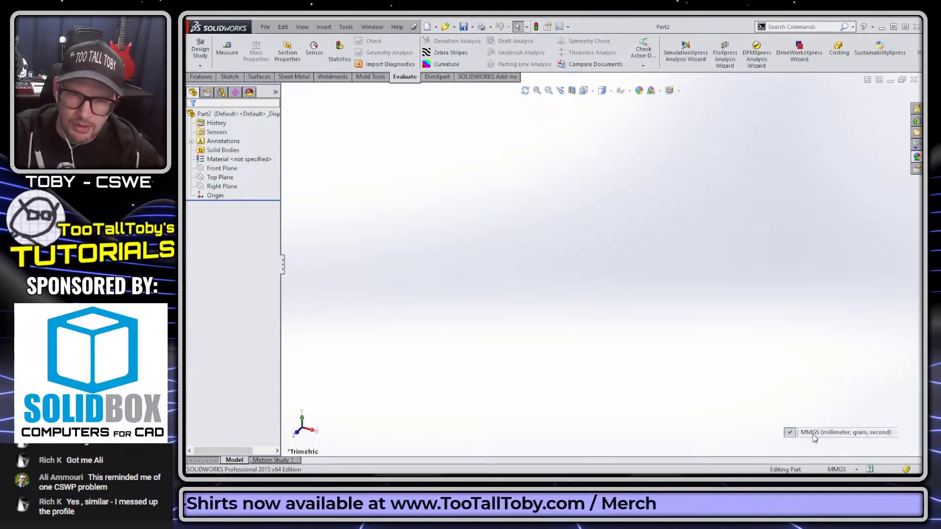
Start a sketch on the Top Plane and draw a 38 mm vertical line passing through the origin
click(220, 177)
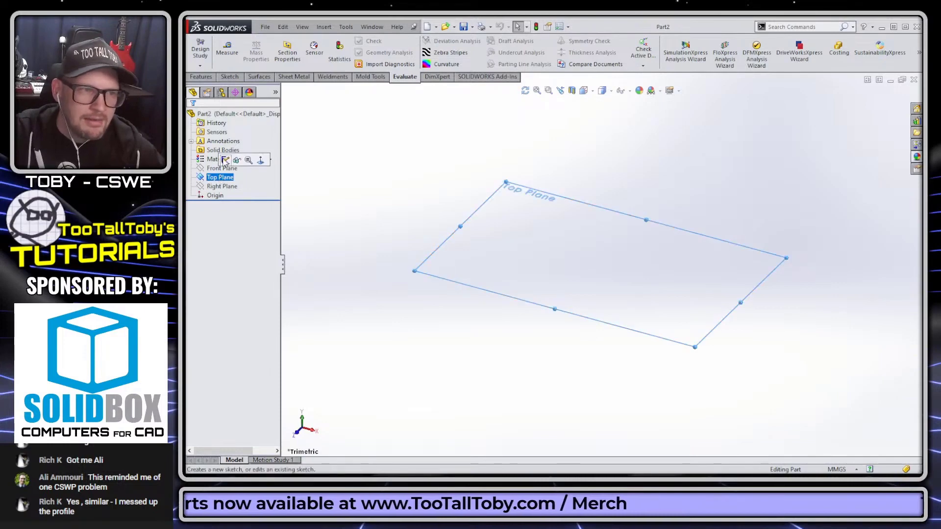
click(225, 161)
key(s)
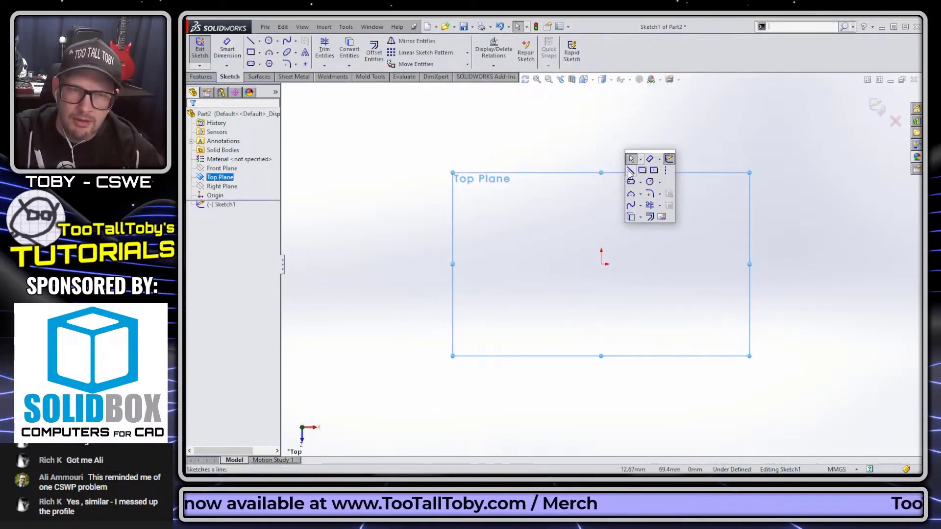
click(632, 171)
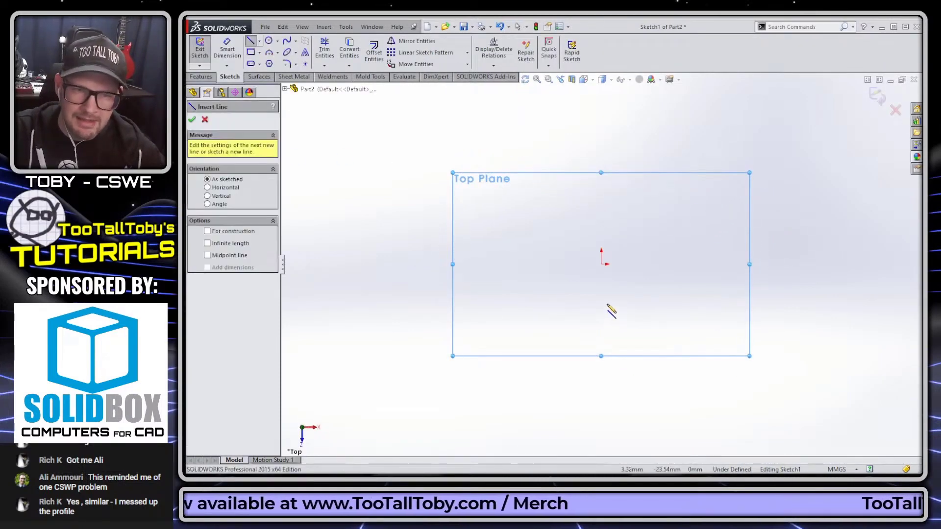
click(601, 303)
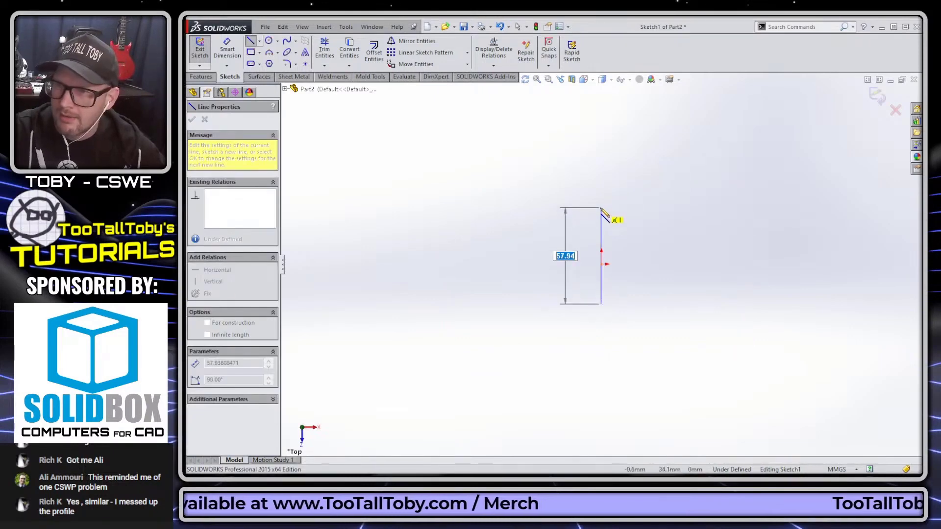
text(38)
key(Return)
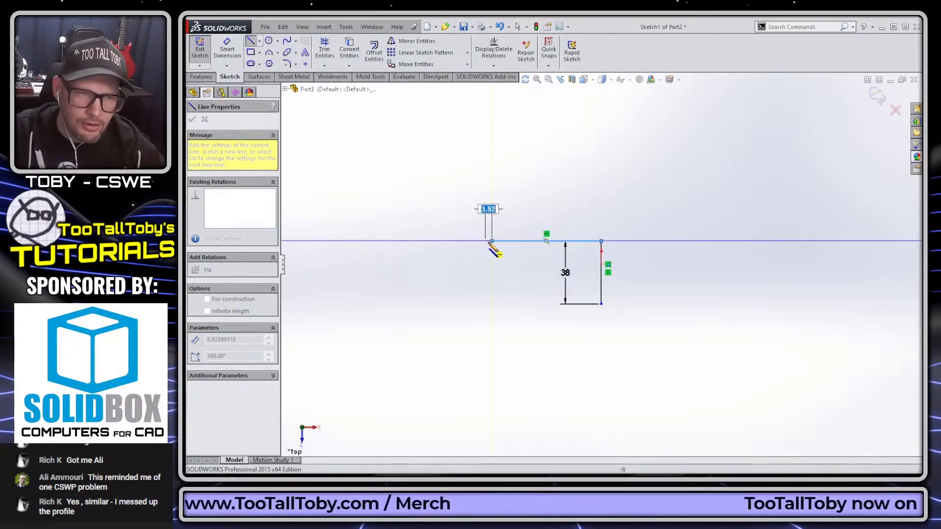
Complete the closed profile with two horizontal lines about 65 mm long joined by a tangent 19 mm radius arc opposite the vertical line
click(492, 241)
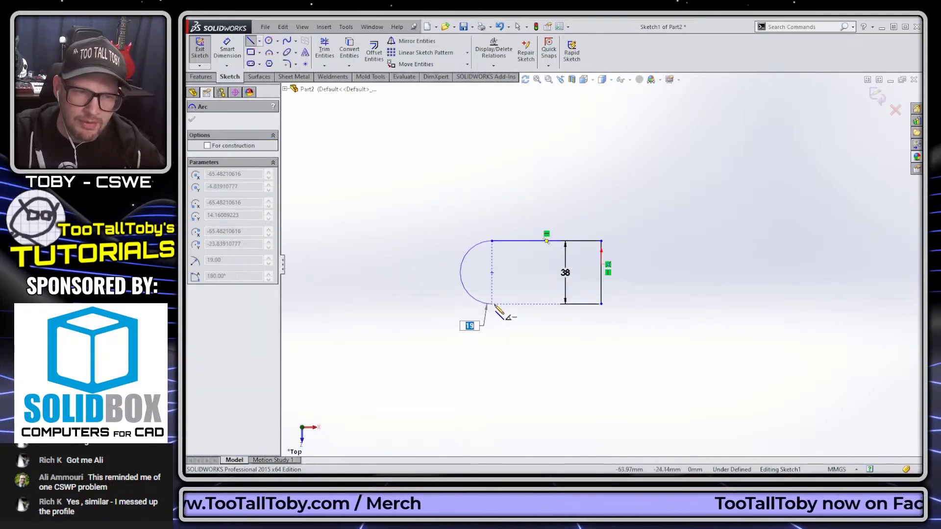
click(492, 304)
key(Escape)
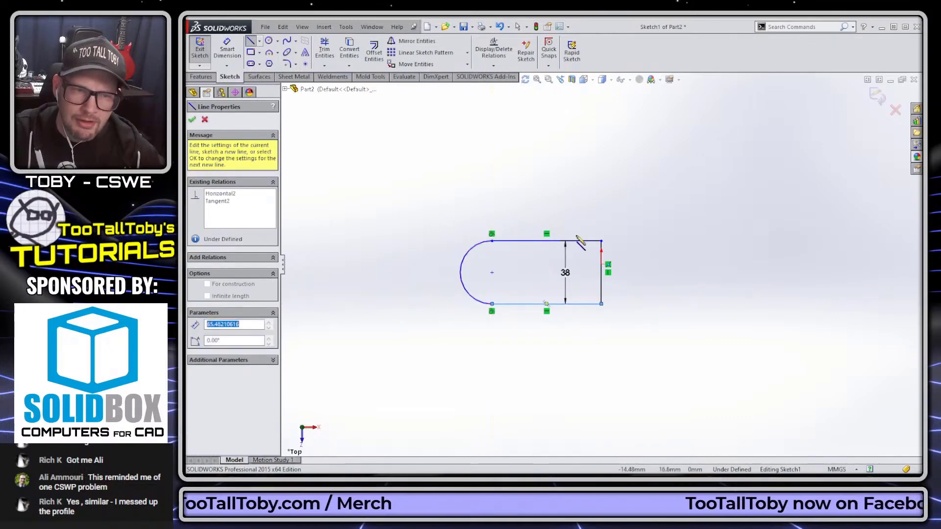
key(Escape)
click(602, 284)
ctrl+click(602, 265)
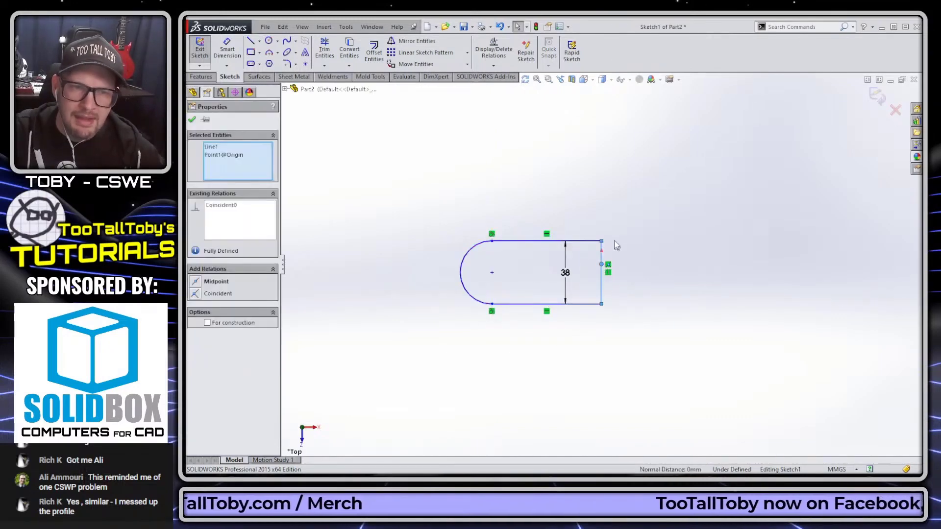
key(Escape)
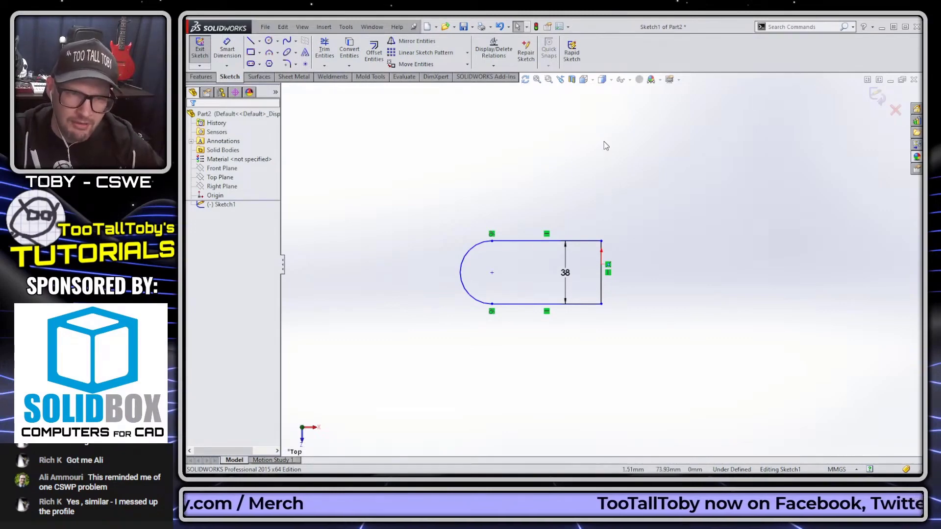
Add a Midpoint relation between the origin and the 38 mm vertical line
click(602, 265)
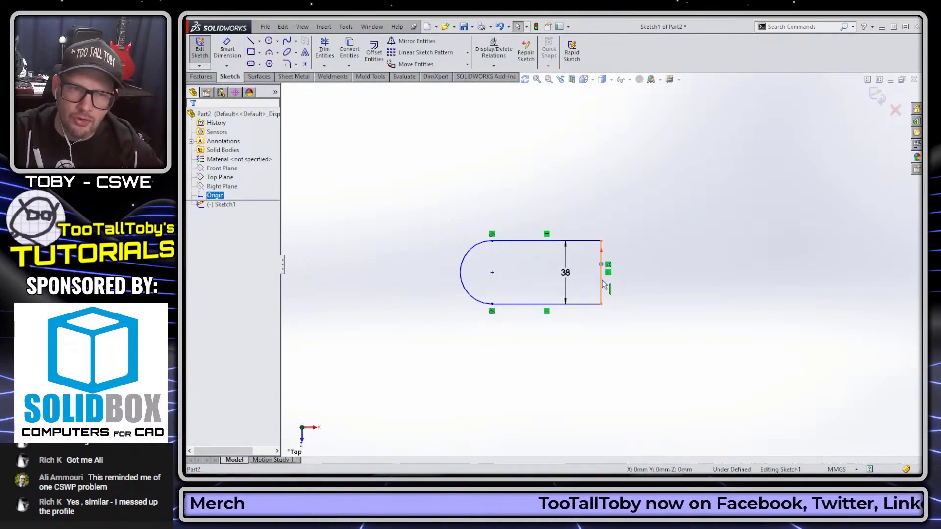
ctrl+click(603, 286)
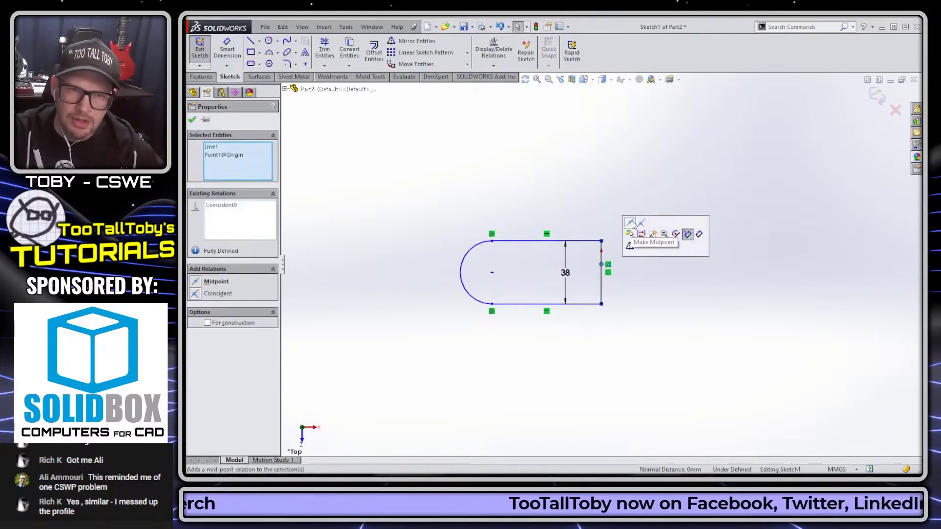
click(632, 224)
click(565, 160)
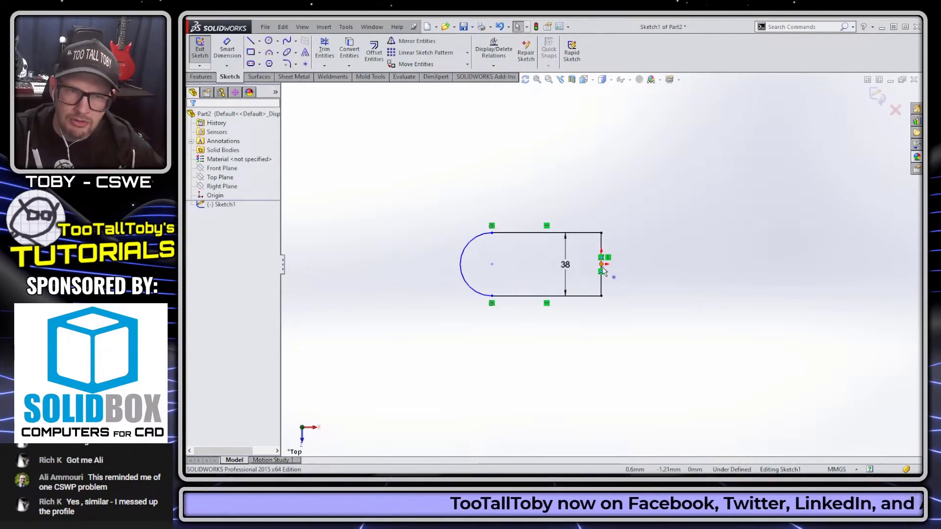
key(s)
click(631, 180)
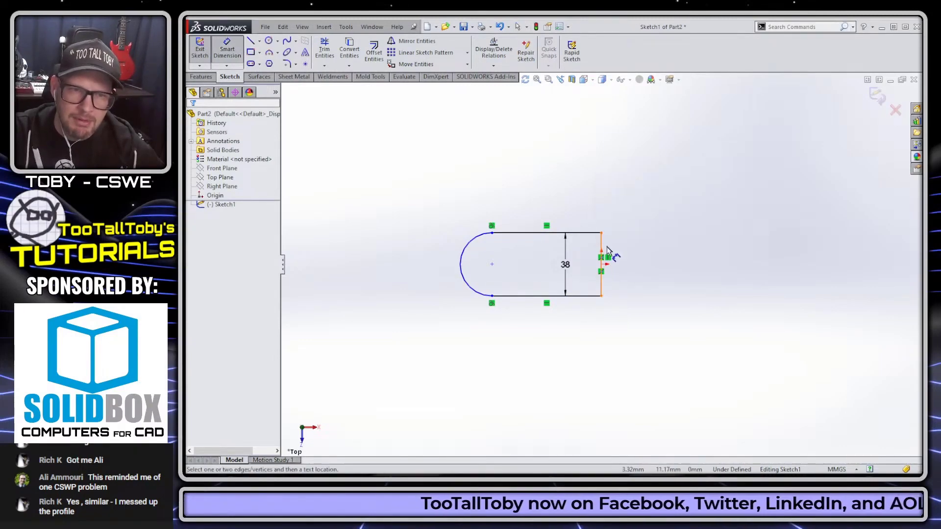
click(602, 249)
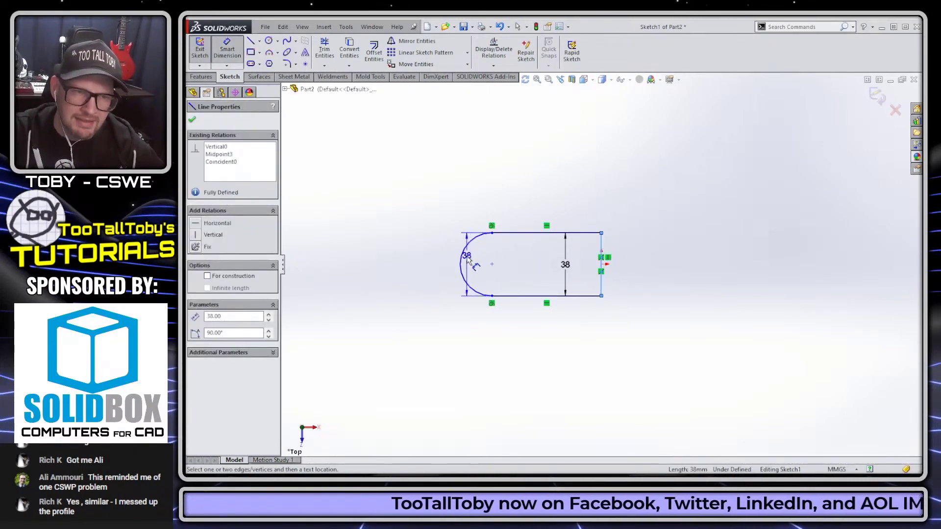
click(461, 261)
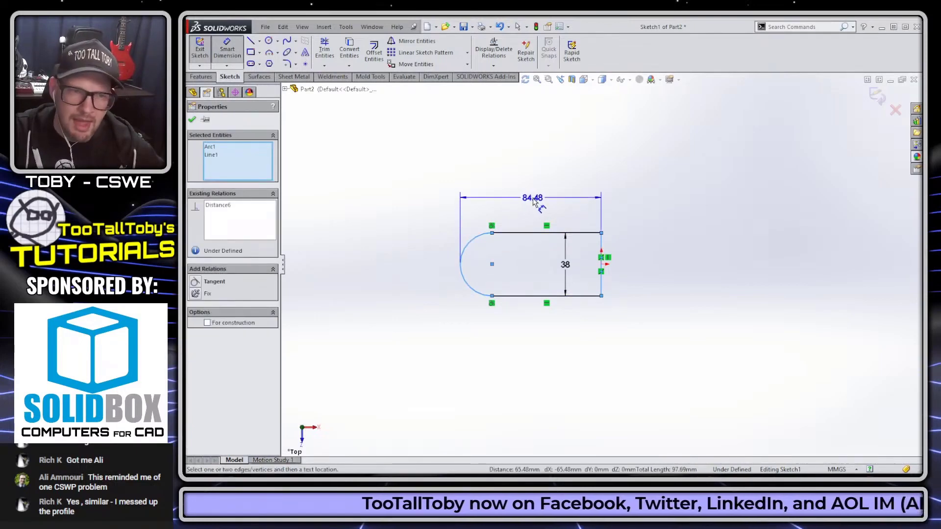
key(Escape)
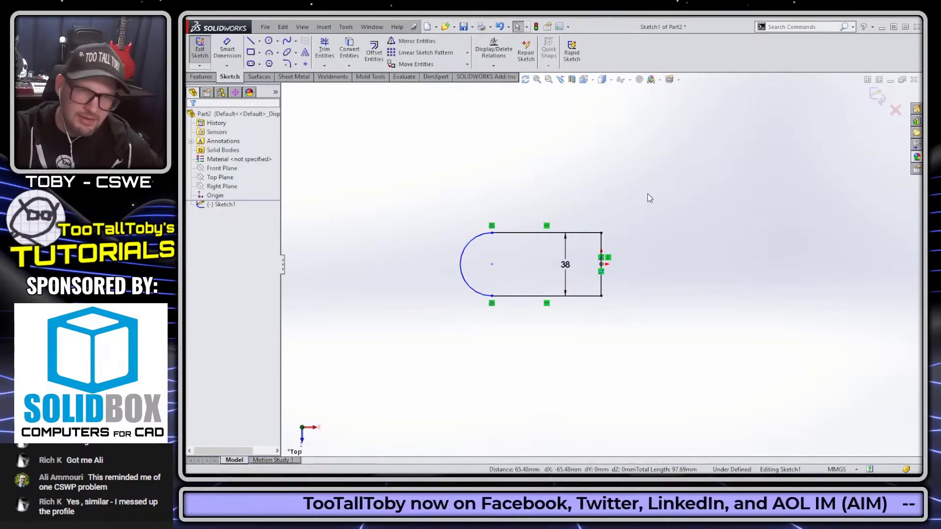
Dimension the profile's overall length from the vertical line to the arc's outer edge as 80 mm
key(s)
click(677, 203)
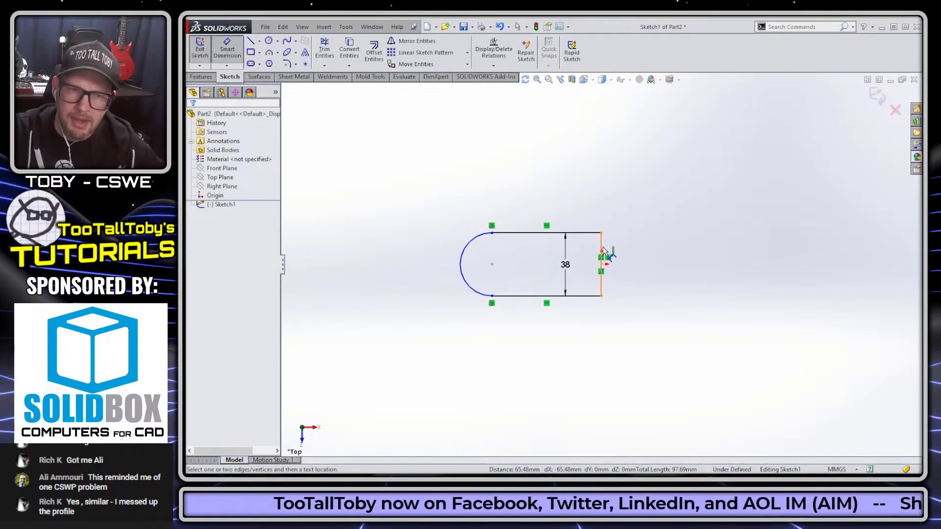
click(602, 250)
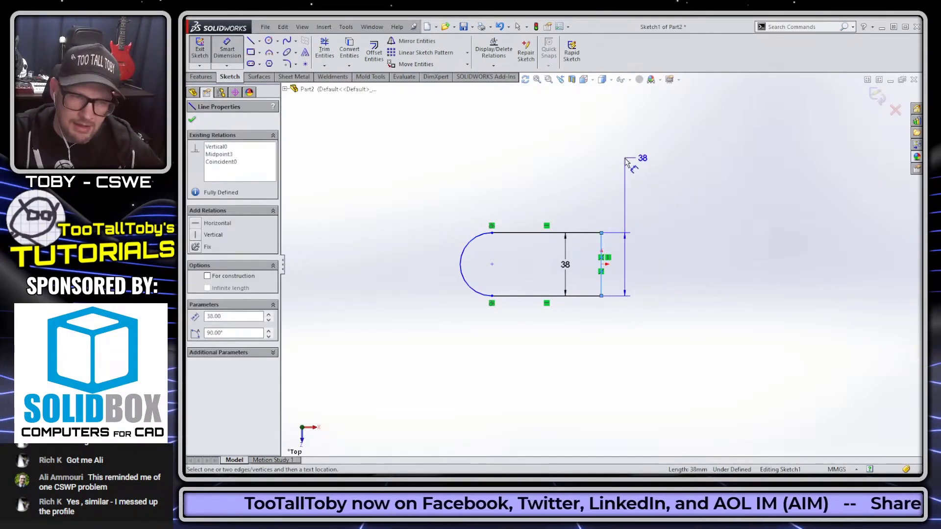
shift+click(461, 260)
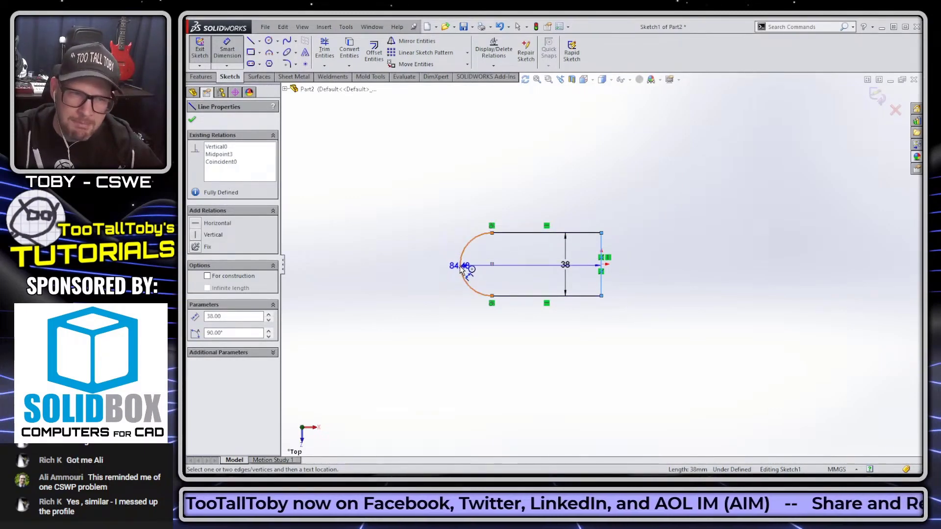
click(460, 265)
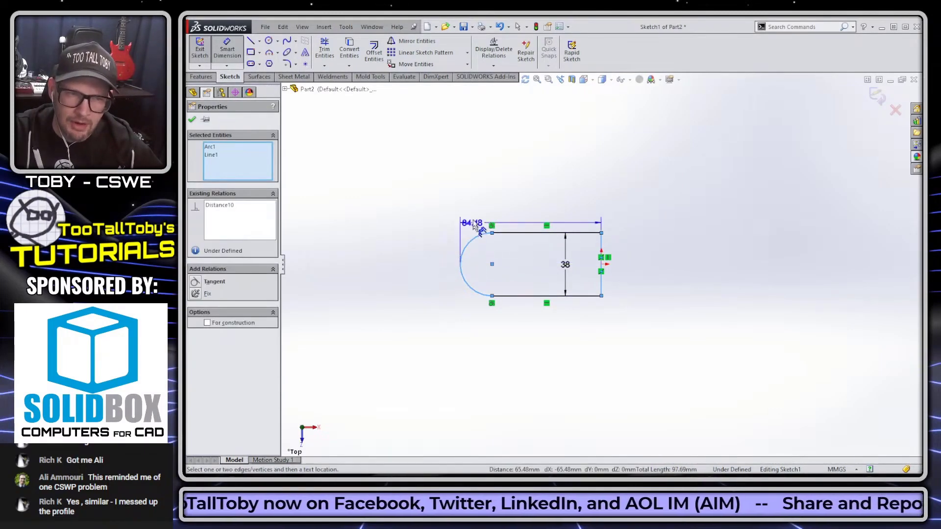
click(539, 182)
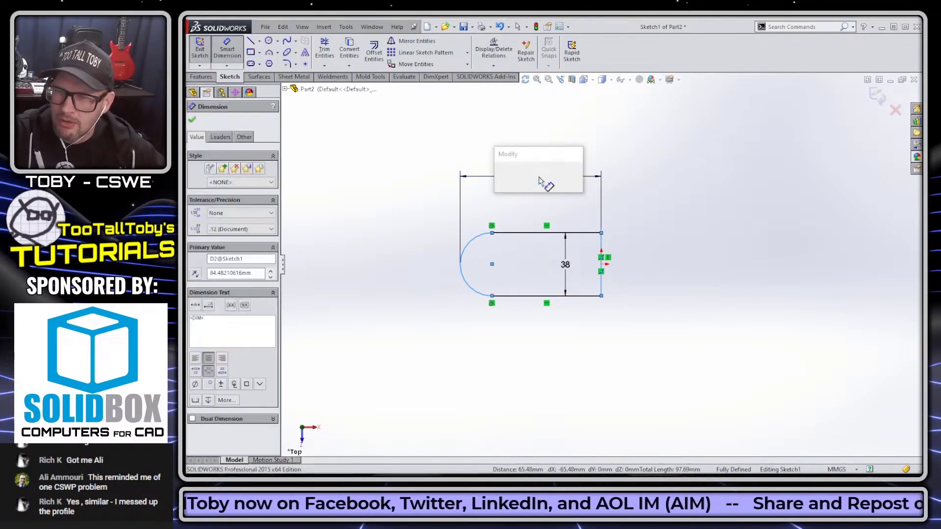
text(80)
key(Return)
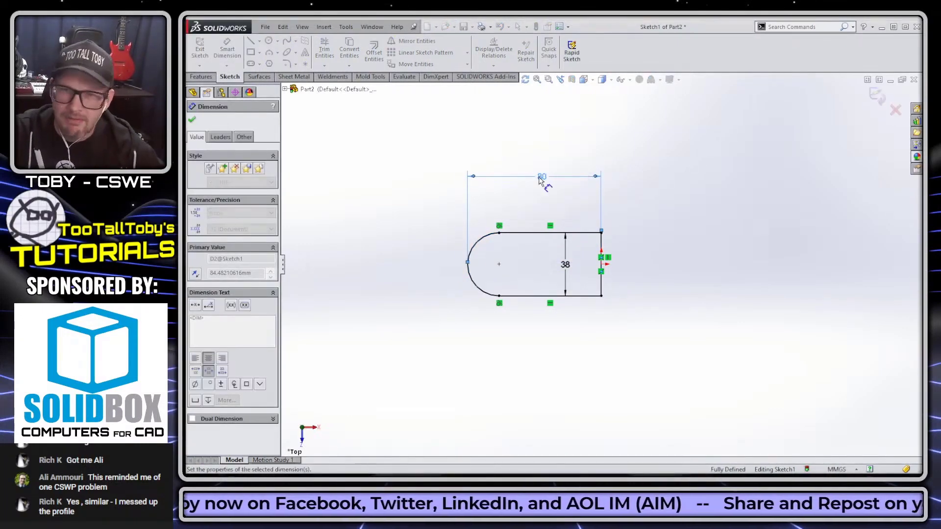
Extrude the rounded plate profile 7 mm as a blind boss
key(s)
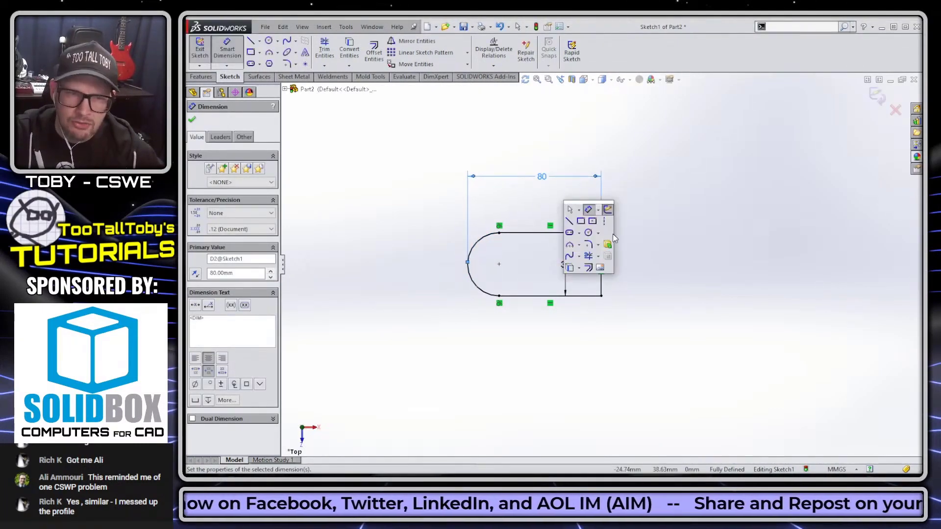
click(608, 244)
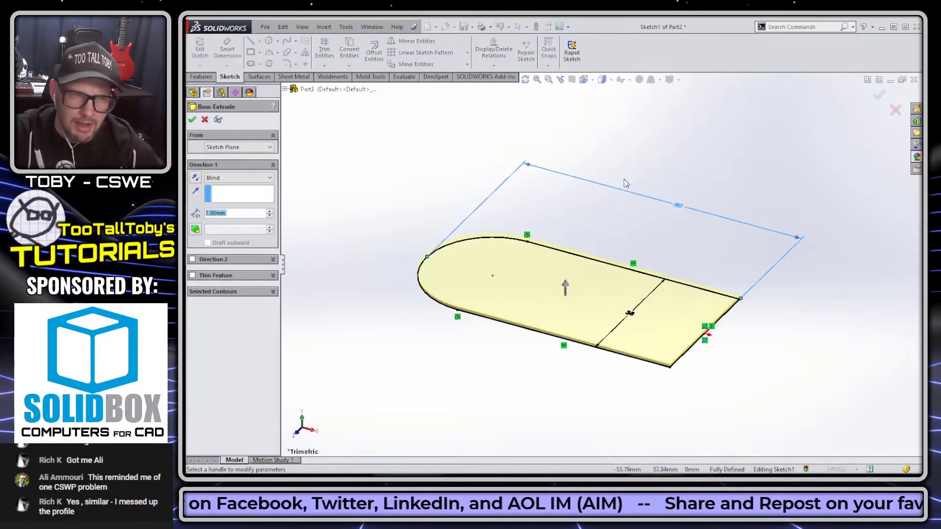
text(10)
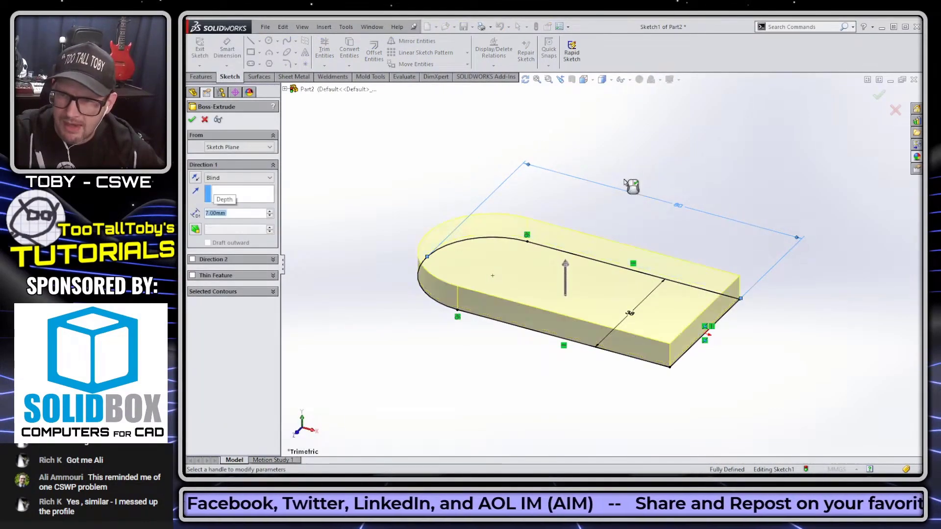
key(Return)
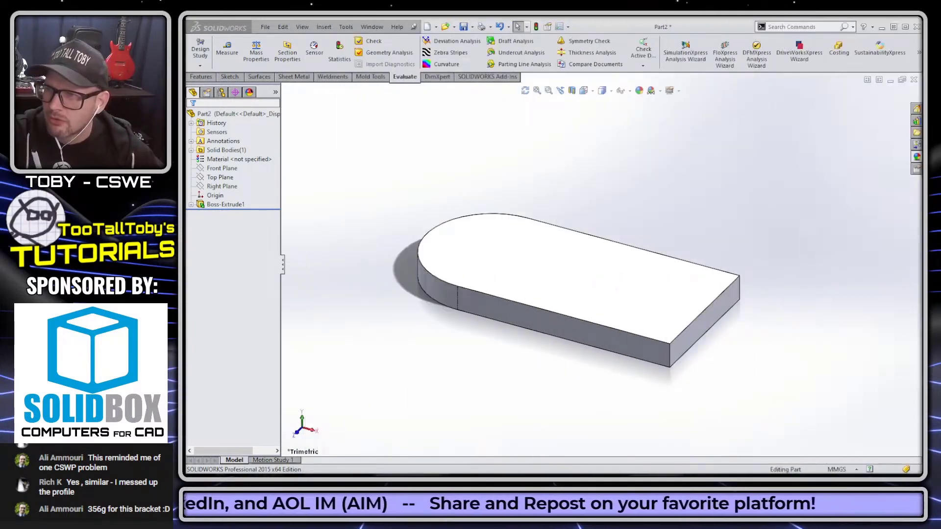
Start a sketch on the Front Plane and draw a vertical centerline up from the plate's bottom edge at the rounded end's arc center
click(221, 168)
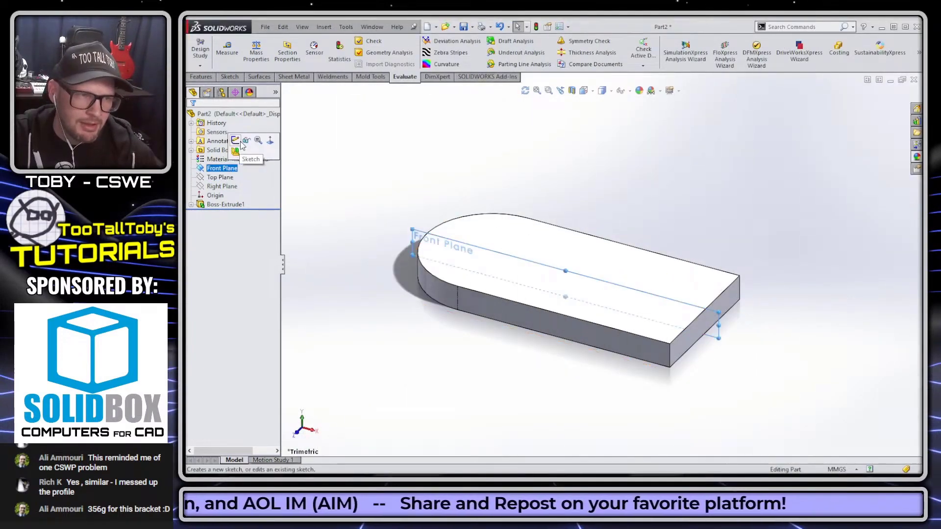
click(237, 140)
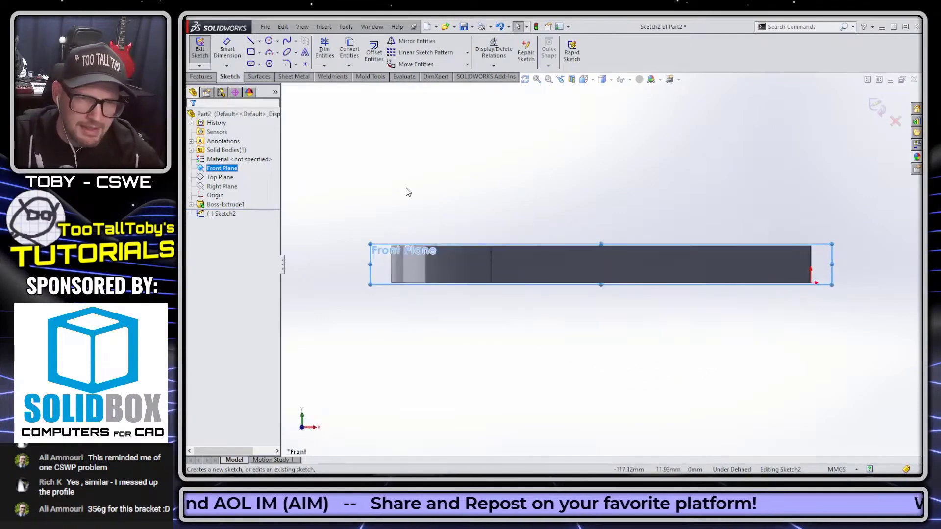
key(s)
click(461, 207)
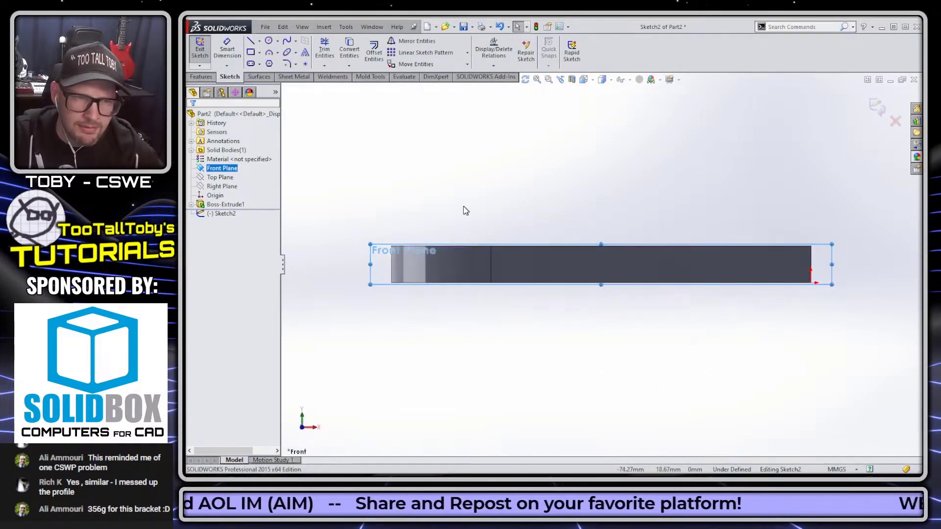
click(492, 283)
click(492, 110)
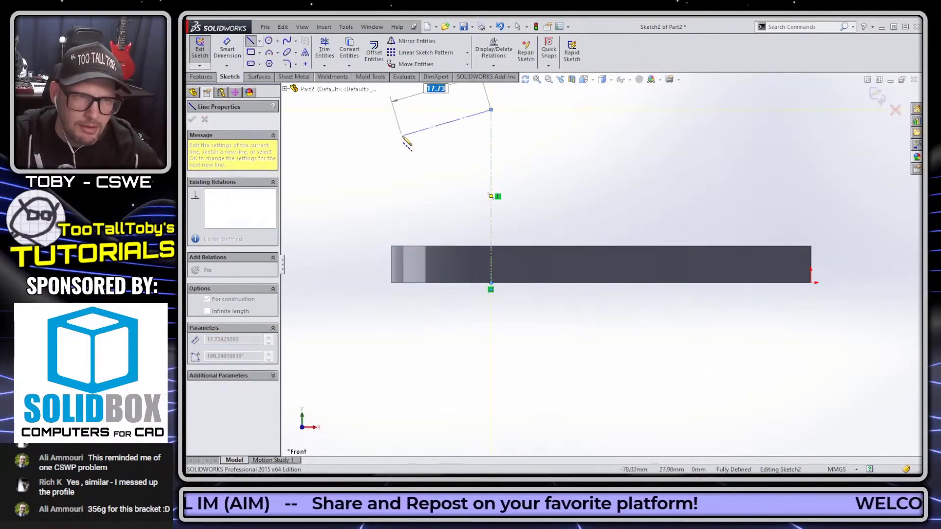
key(Escape)
From the centerline's lower end, draw a 19 mm base line to the rounded end, a vertical outer line, a horizontal step and a 7 mm riser
key(s)
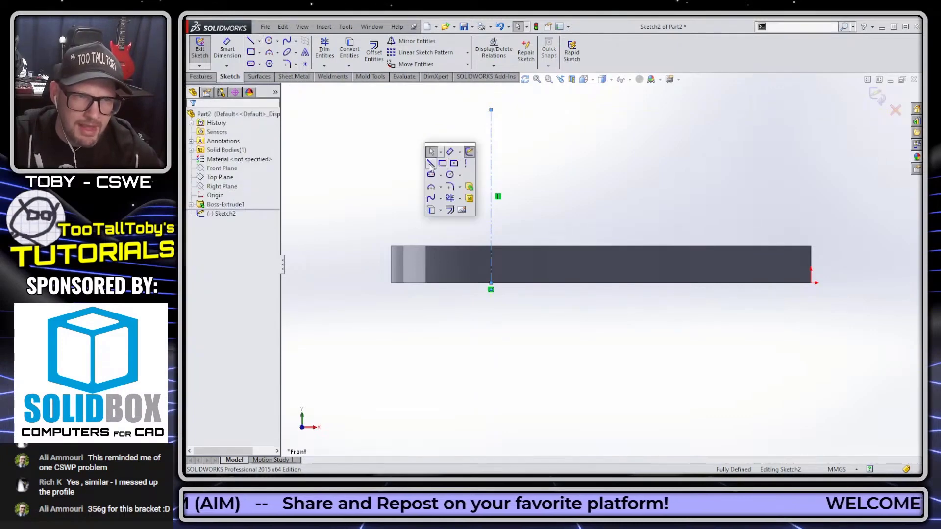
click(431, 164)
click(491, 283)
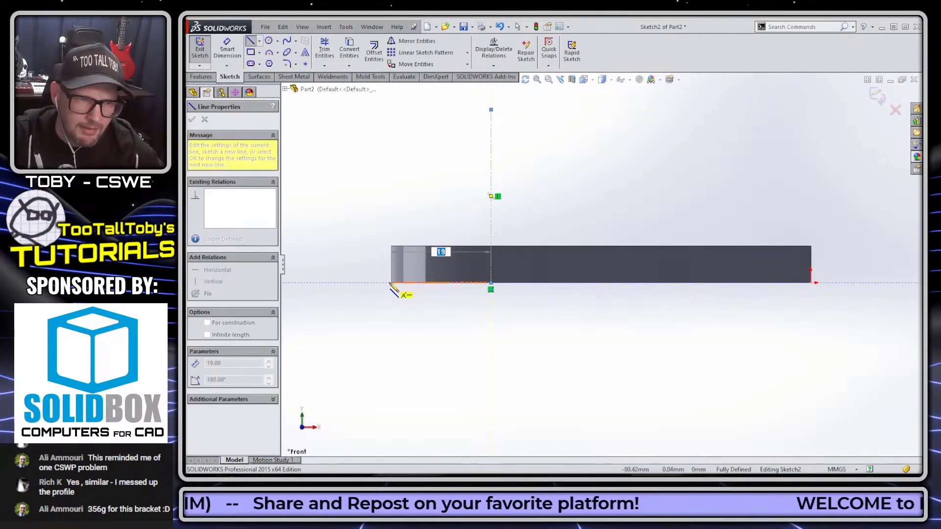
click(391, 283)
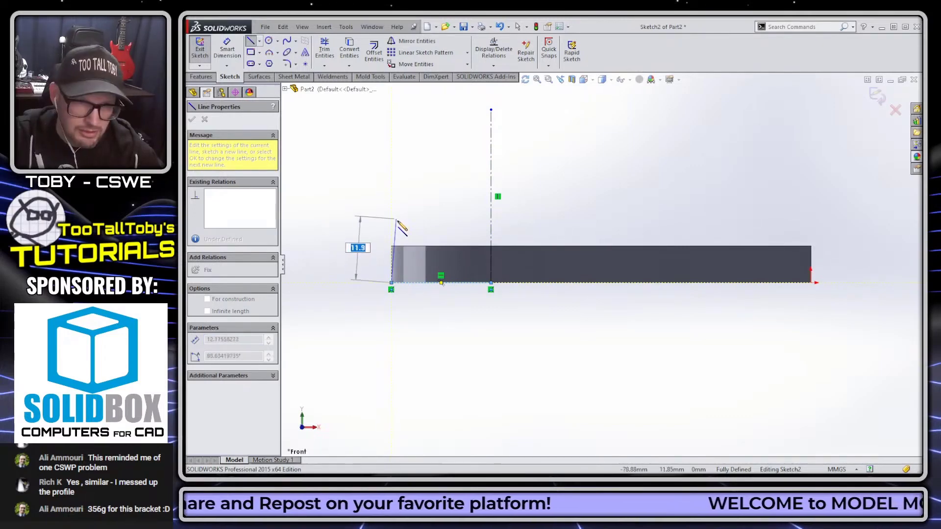
click(407, 206)
click(425, 205)
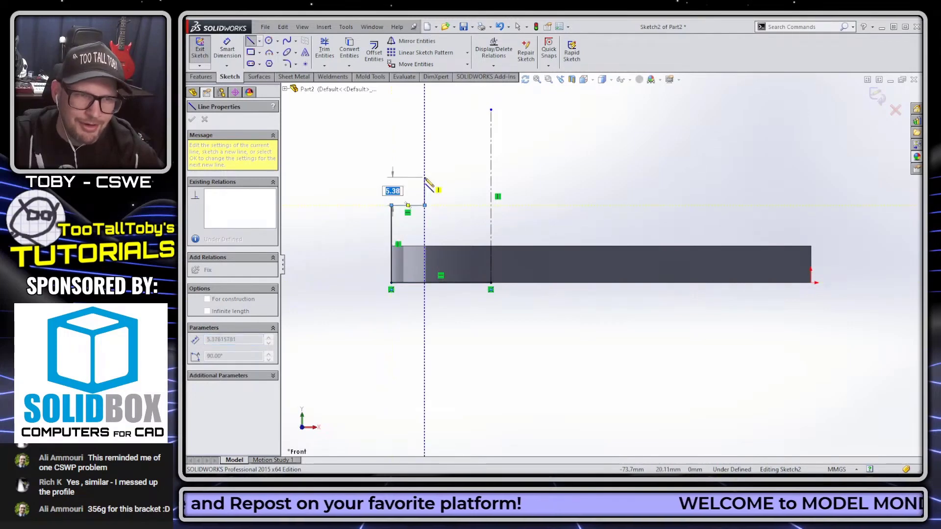
click(424, 169)
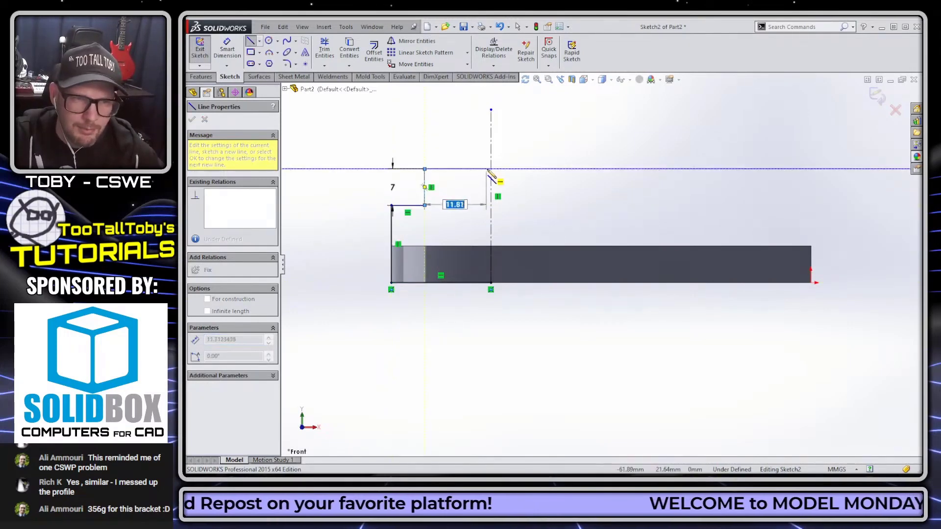
Close the stepped profile along the centerline, with a 19 mm segment whose lower end lies on the plate's top edge
click(492, 169)
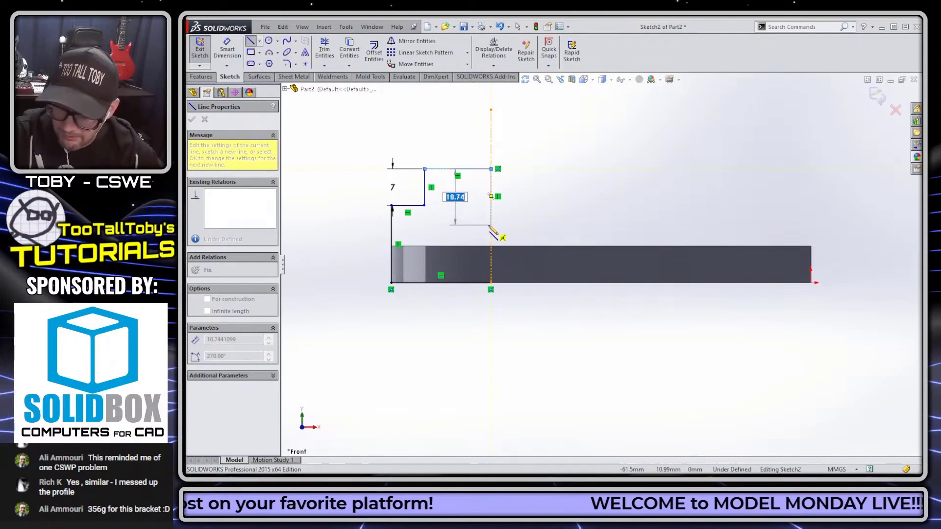
click(491, 269)
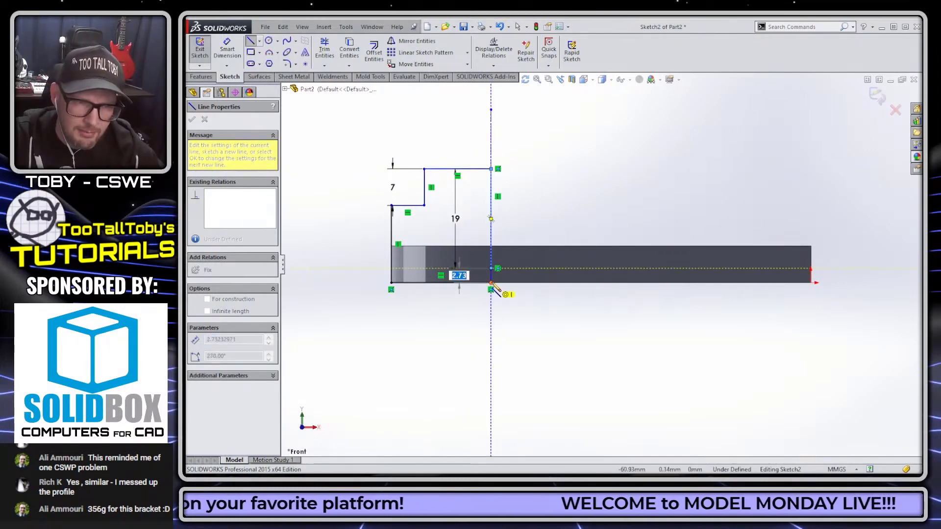
key(Escape)
drag(491, 269, 492, 247)
click(590, 240)
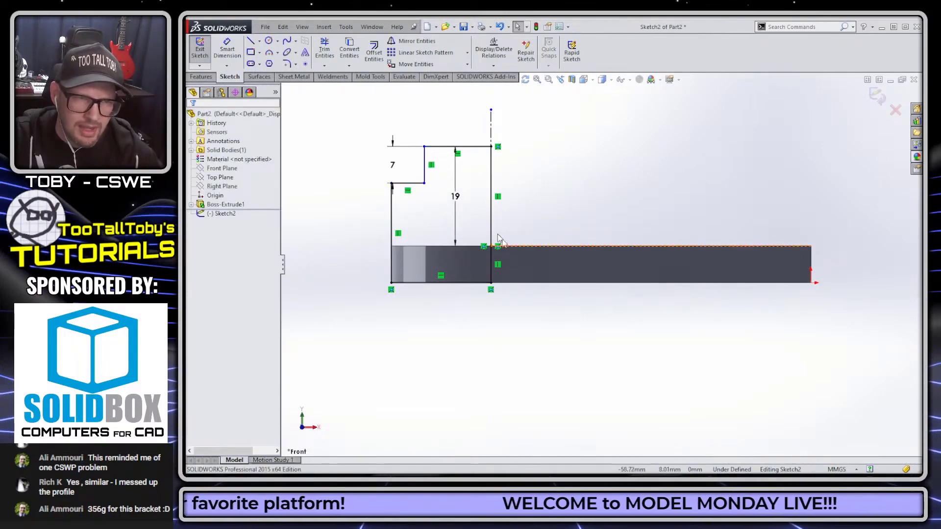
Dimension the upper step's diameter about the centerline as 26 mm
key(s)
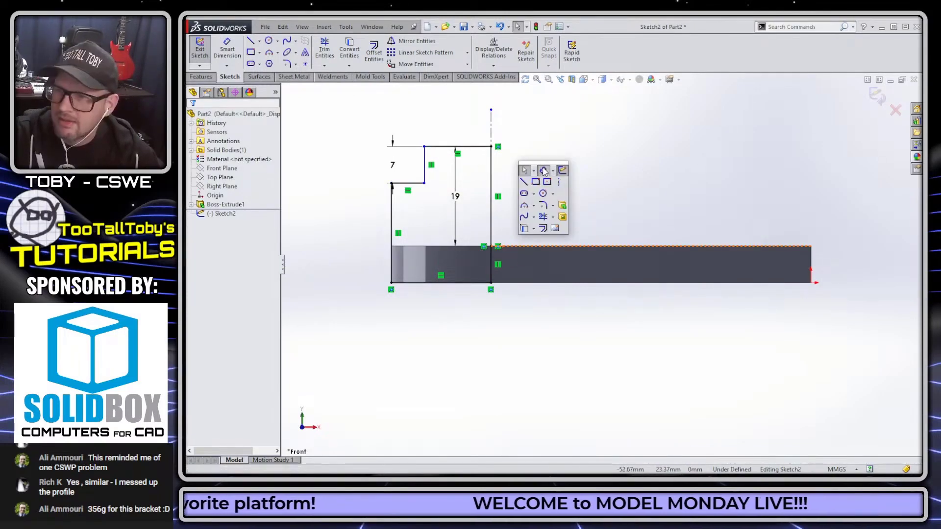
click(545, 170)
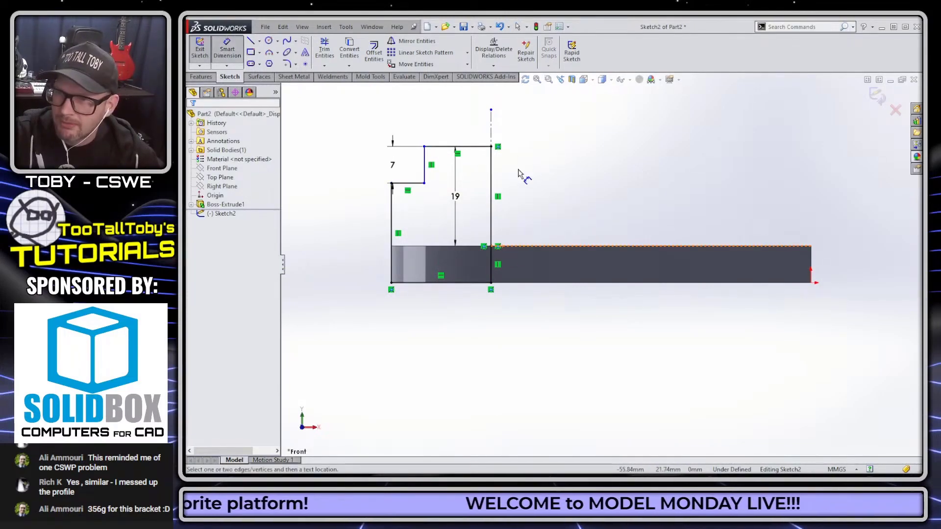
click(427, 170)
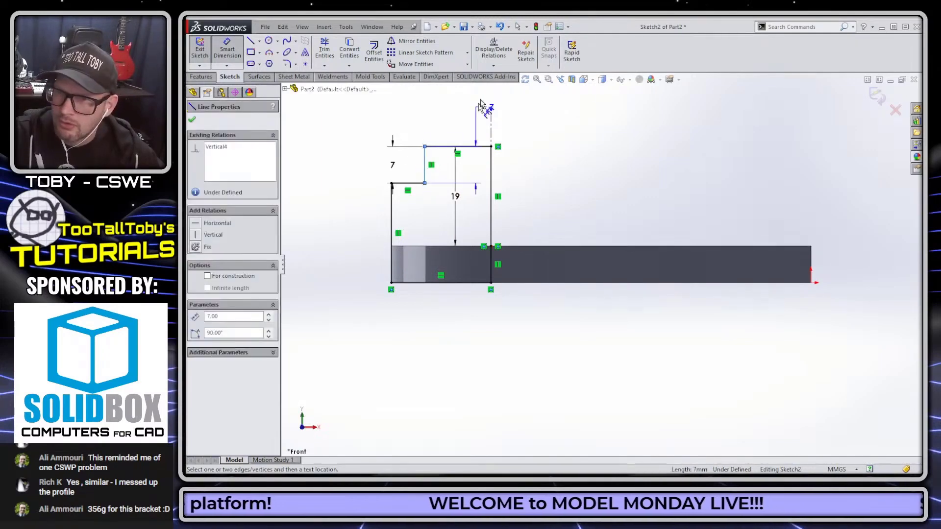
click(491, 126)
click(539, 128)
text(26)
key(Return)
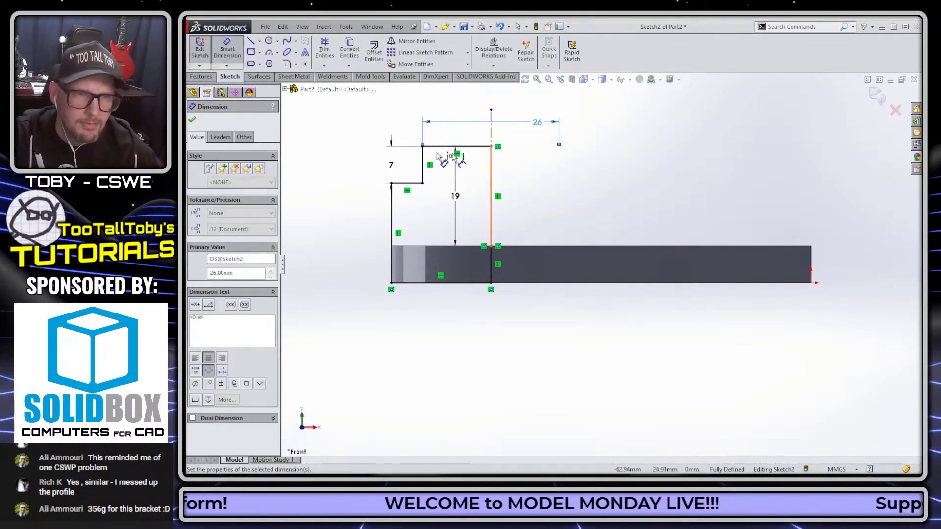
Revolve the stepped profile 360 degrees about the vertical centerline as a merged boss
click(201, 76)
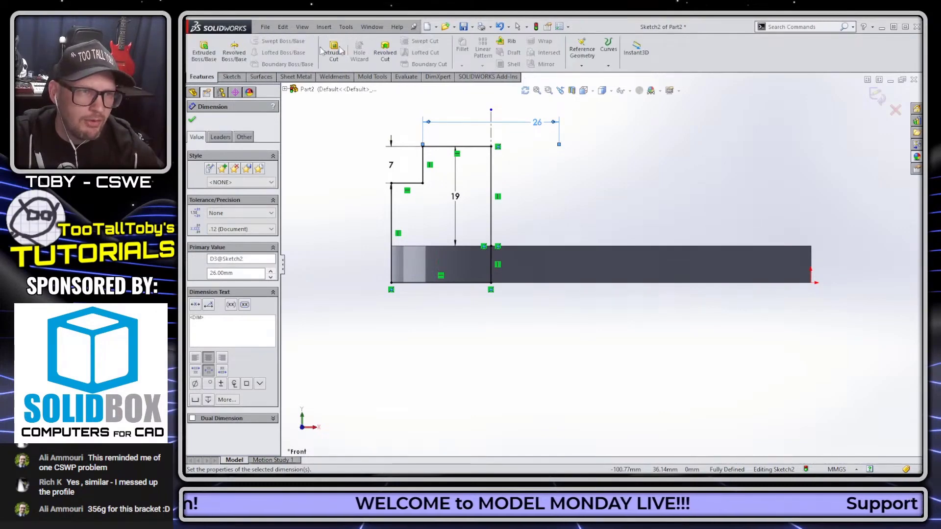
click(234, 52)
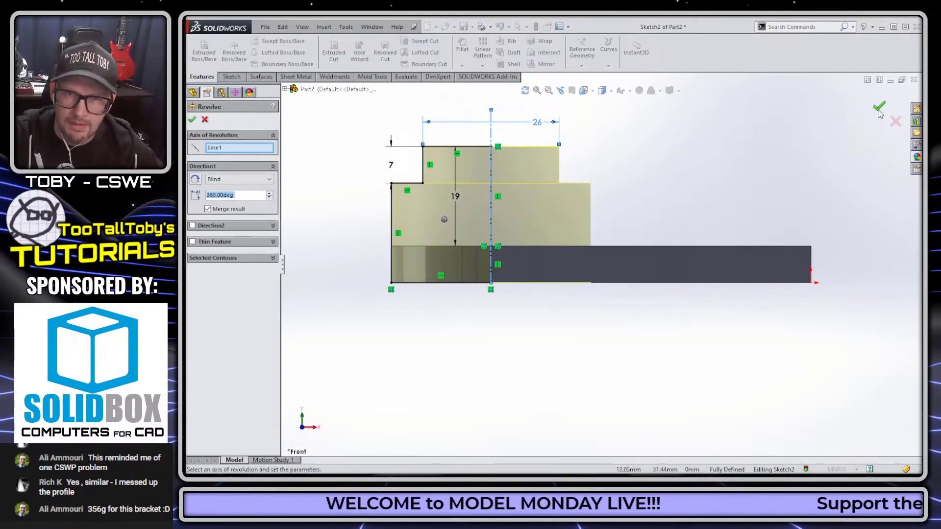
click(880, 111)
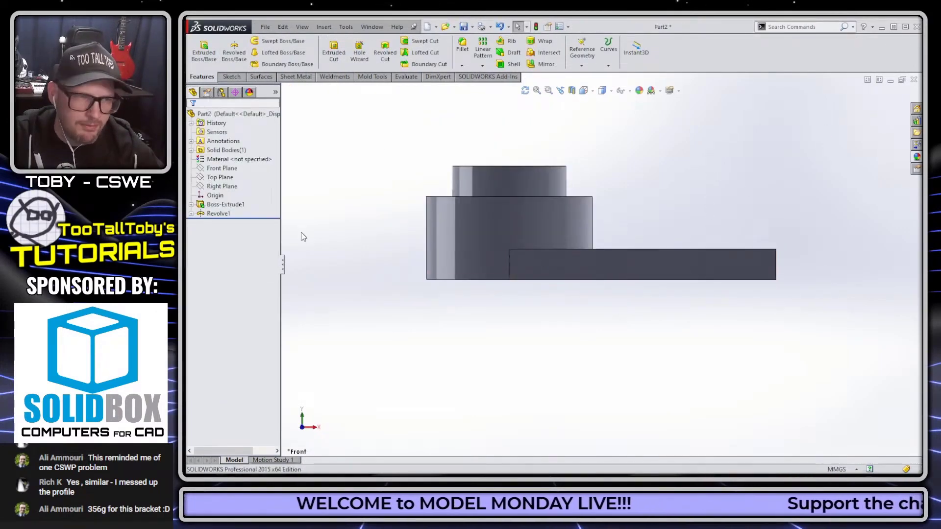
Sketch a rectangle 10 mm wide and 30 mm tall on the plate's long side face, running down from the upper corner at the square end
click(222, 168)
mouse_move(612, 235)
middle_down()
mouse_move(686, 257)
mouse_move(662, 342)
middle_up()
click(630, 321)
click(655, 292)
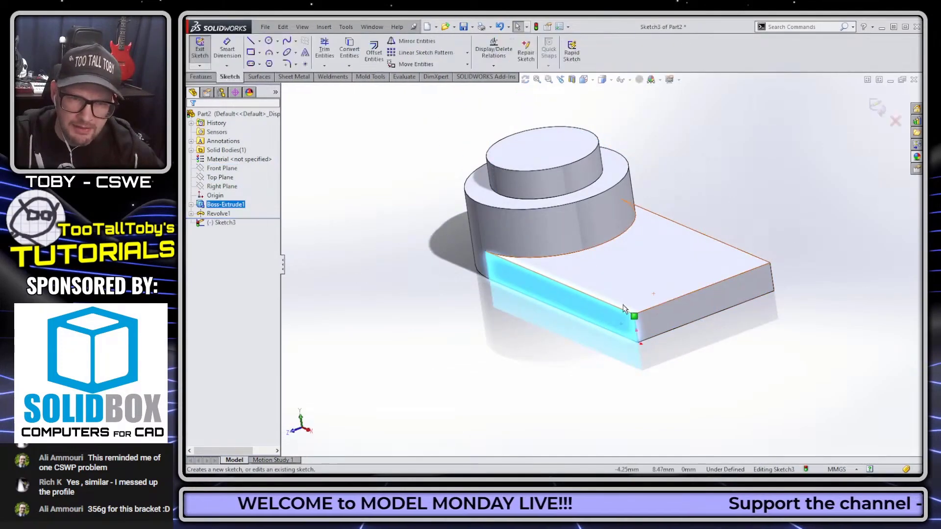
key(s)
click(637, 329)
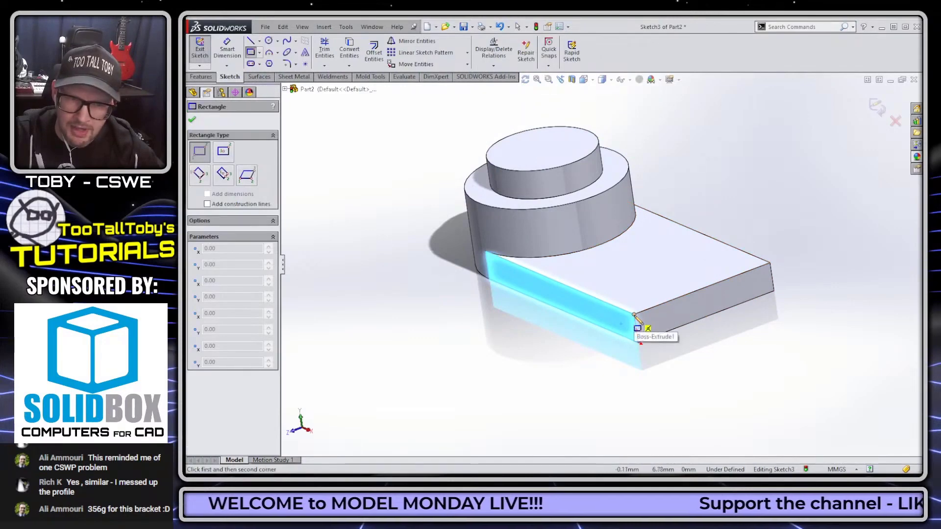
click(634, 315)
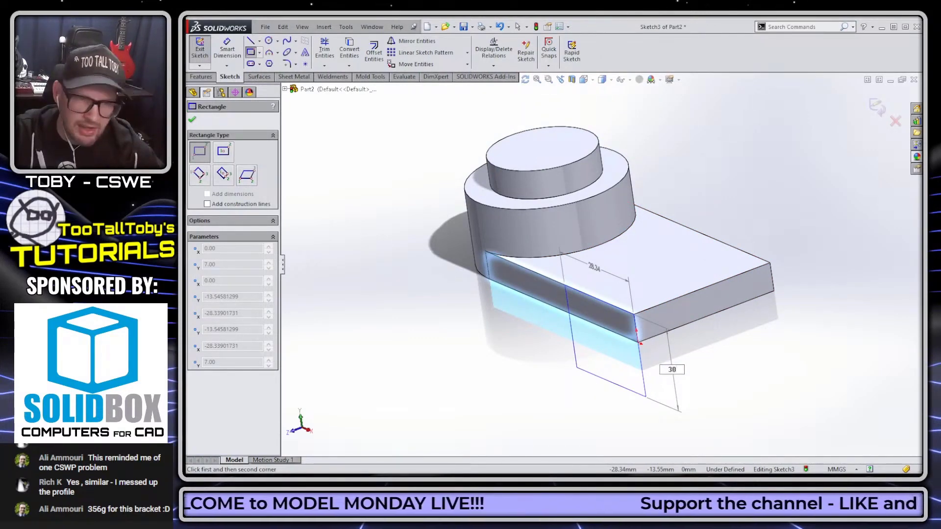
key(Tab)
text(10)
key(Return)
Extrude the 10 x 30 mm rectangle up to the vertex at the opposite corner of the plate's square end, merging the result
key(s)
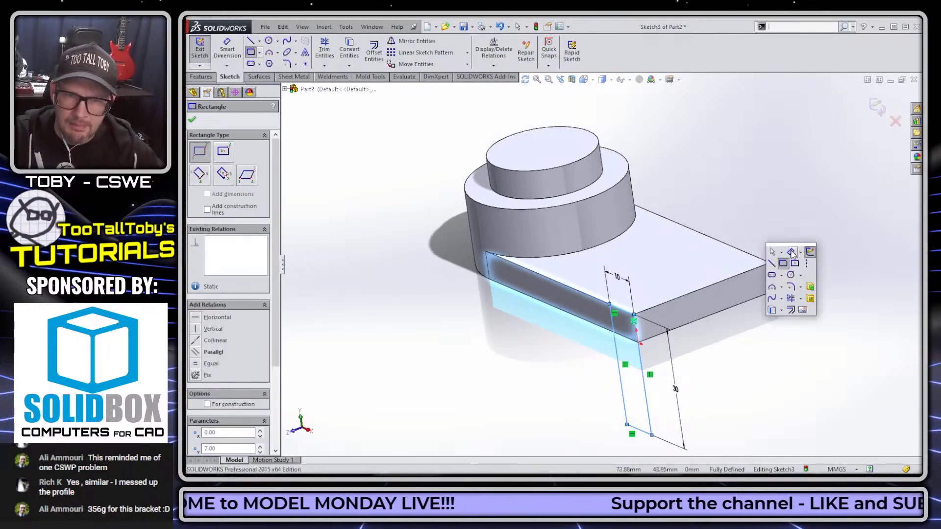
click(809, 286)
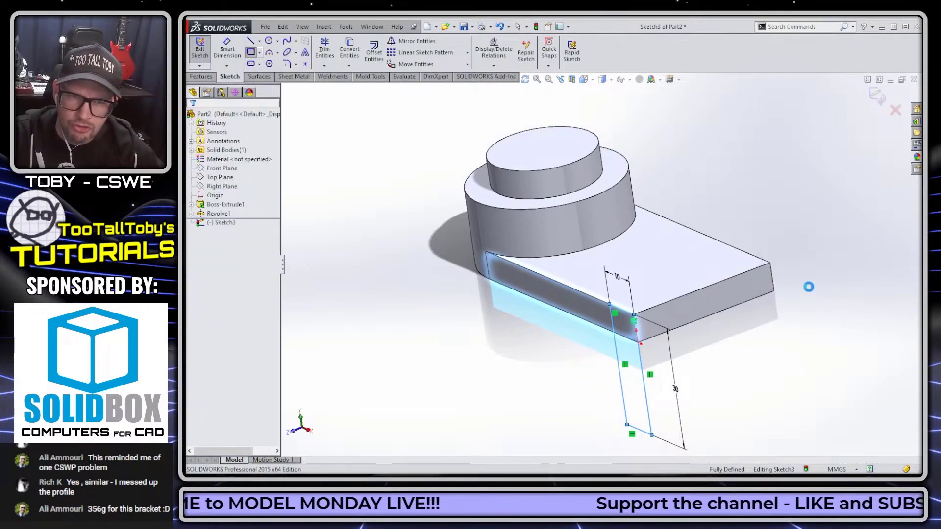
click(771, 265)
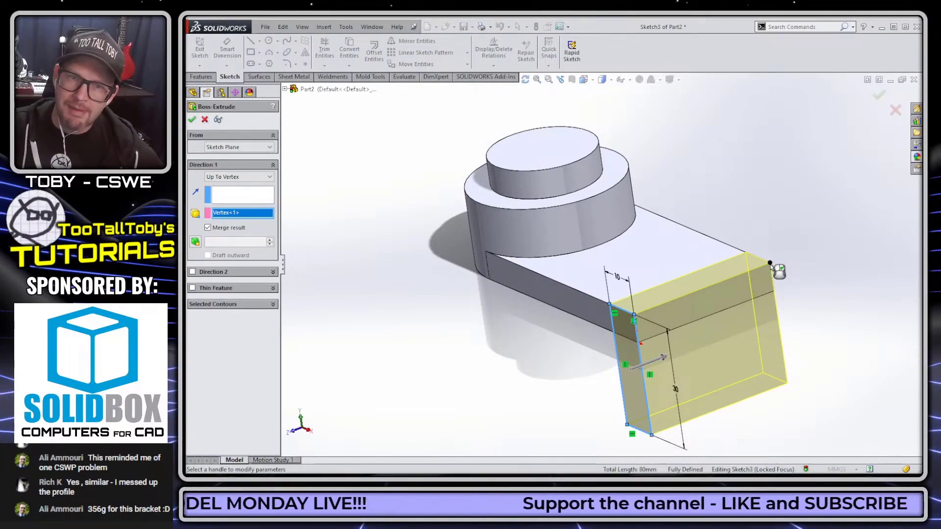
key(Return)
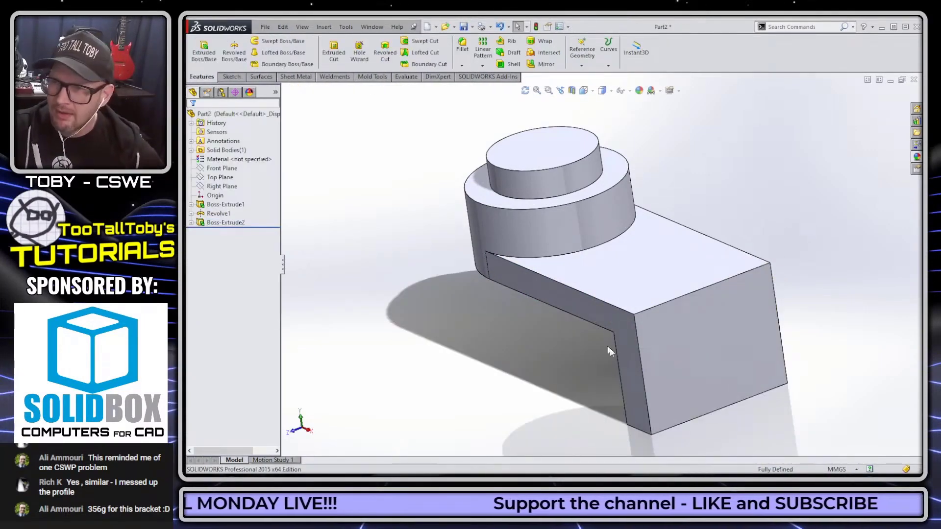
Fillet the inner bend edge between the plate's underside and the downward leg with a 5 mm radius
middle_drag(609, 351, 705, 194)
key(s)
click(721, 216)
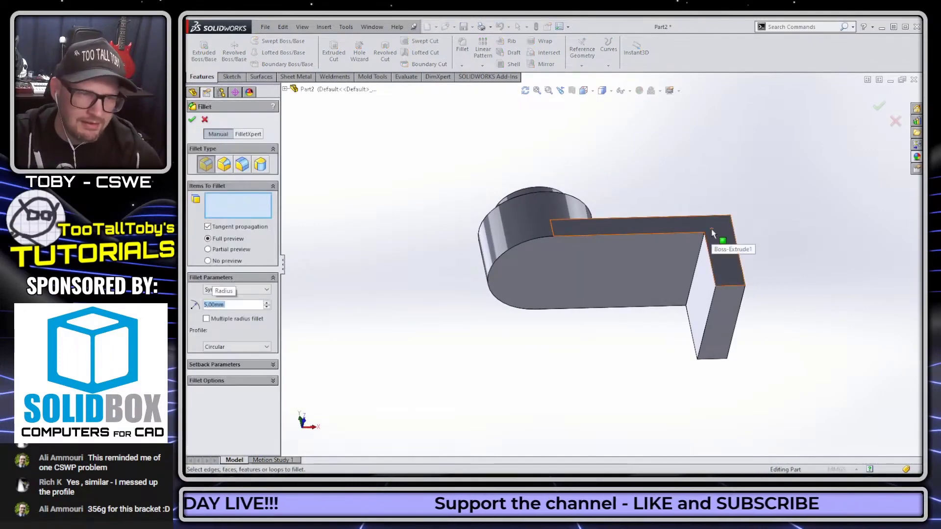
click(694, 261)
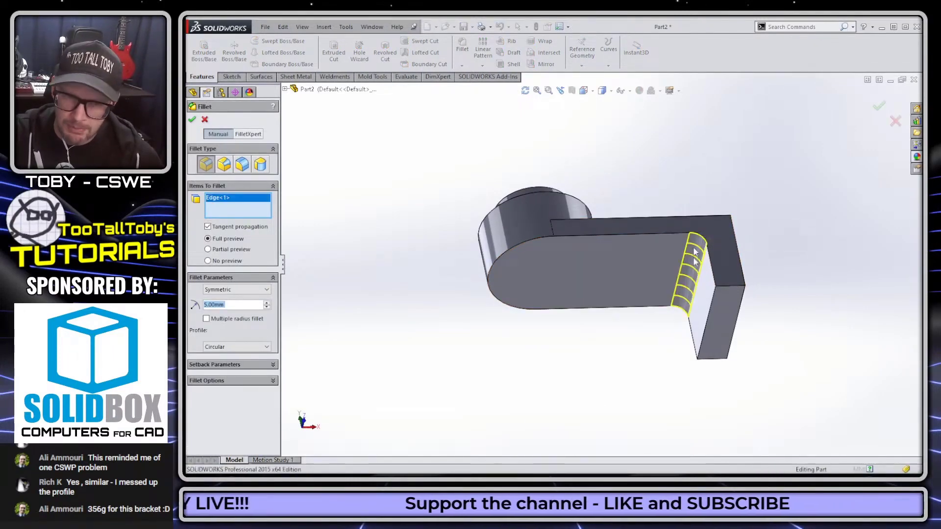
key(Return)
Fillet the outer bend edge between the plate's top face and the downward leg with a 10 mm radius
key(s)
click(724, 192)
middle_drag(729, 179, 664, 313)
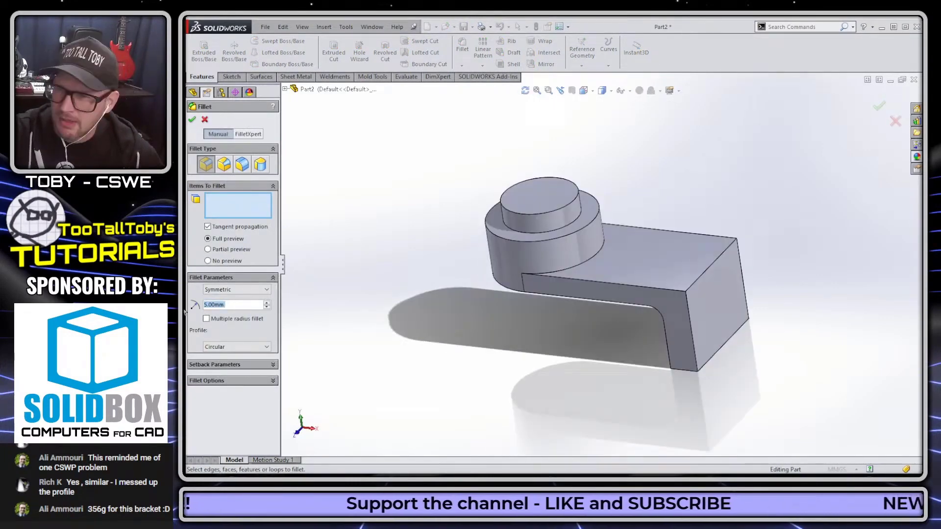
text(10)
key(Return)
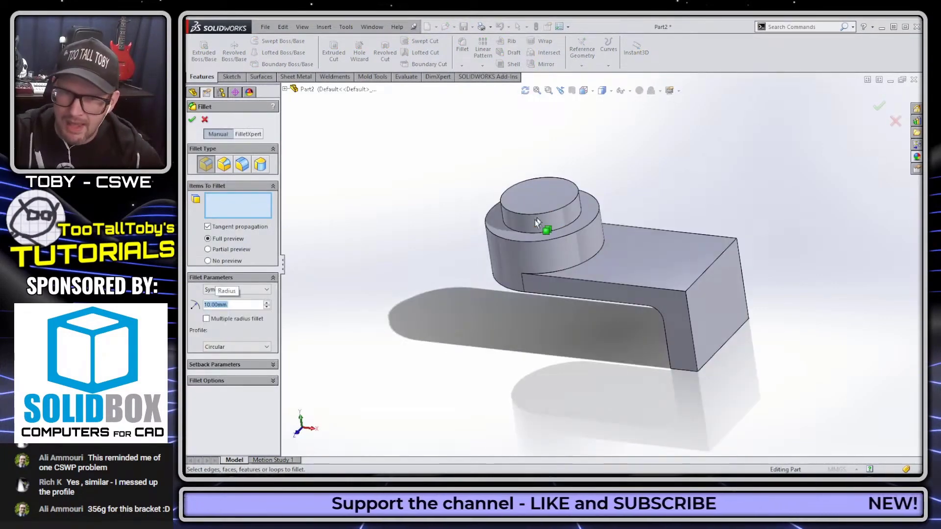
click(700, 284)
key(Return)
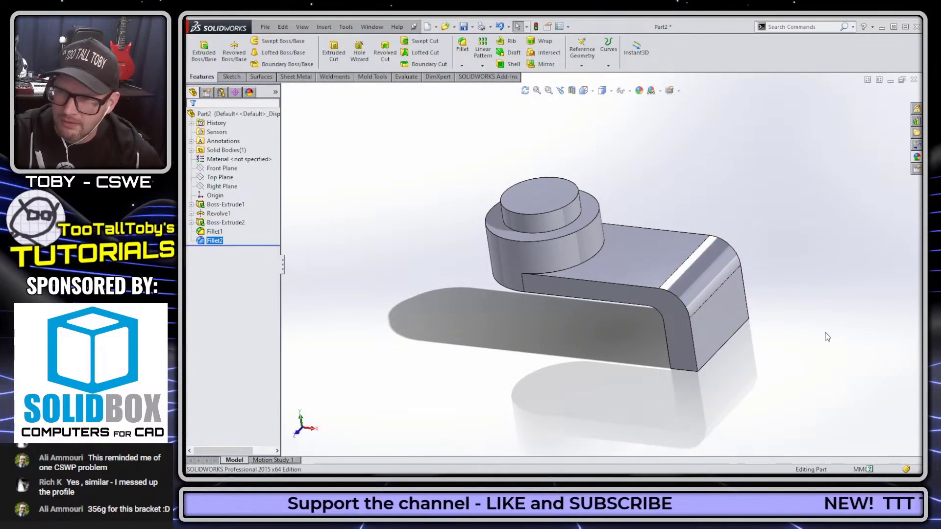
Sketch a closed arch-shaped profile on the downward leg's outer face, rising from its lower edge, with straight sides and a 6.5 mm radius tangent arc
middle_drag(827, 337, 763, 349)
click(662, 325)
click(686, 293)
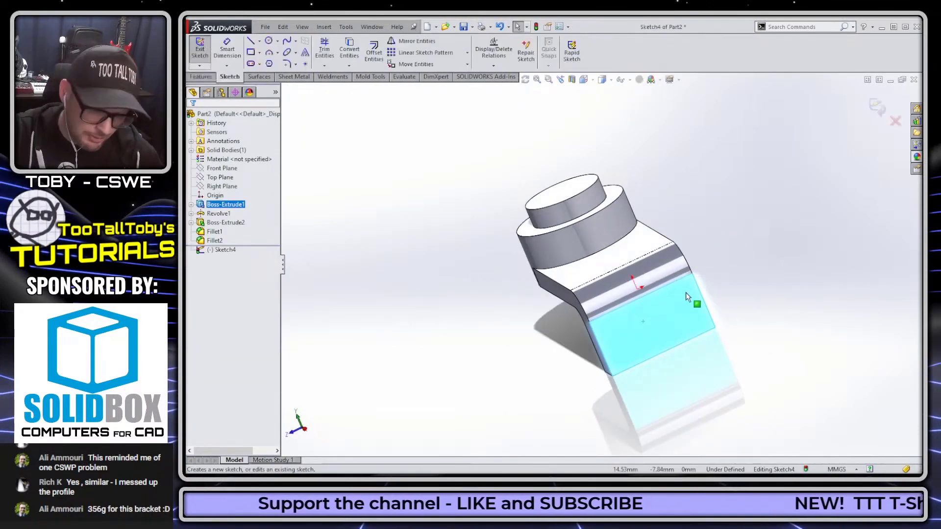
key(s)
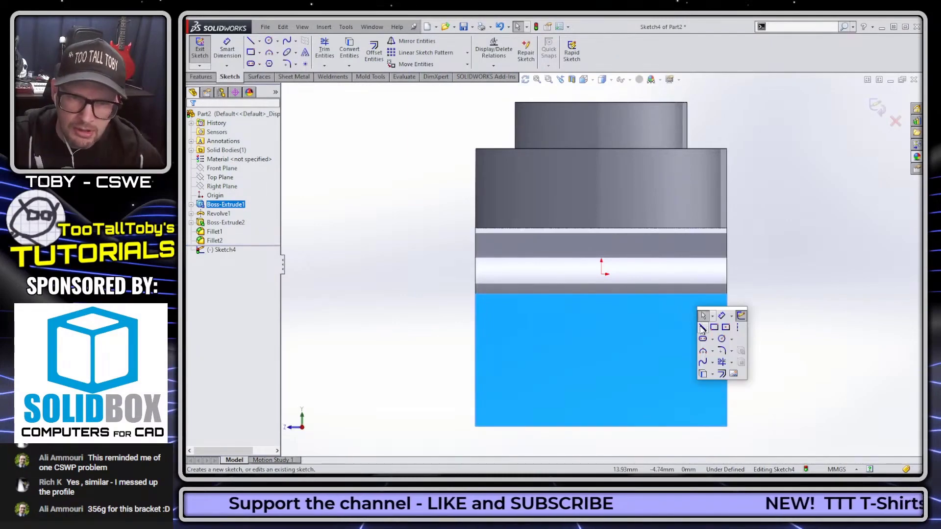
click(702, 328)
click(569, 426)
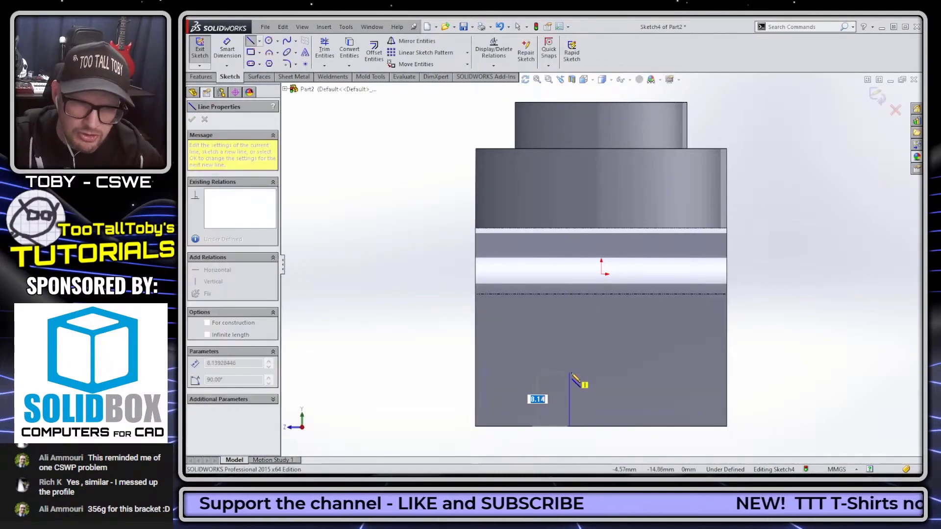
click(570, 373)
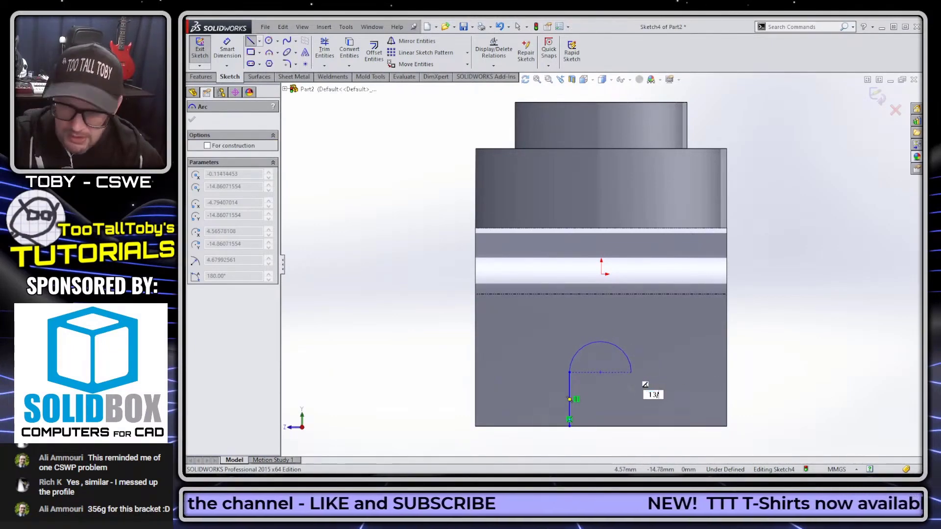
key(Return)
key(Return)
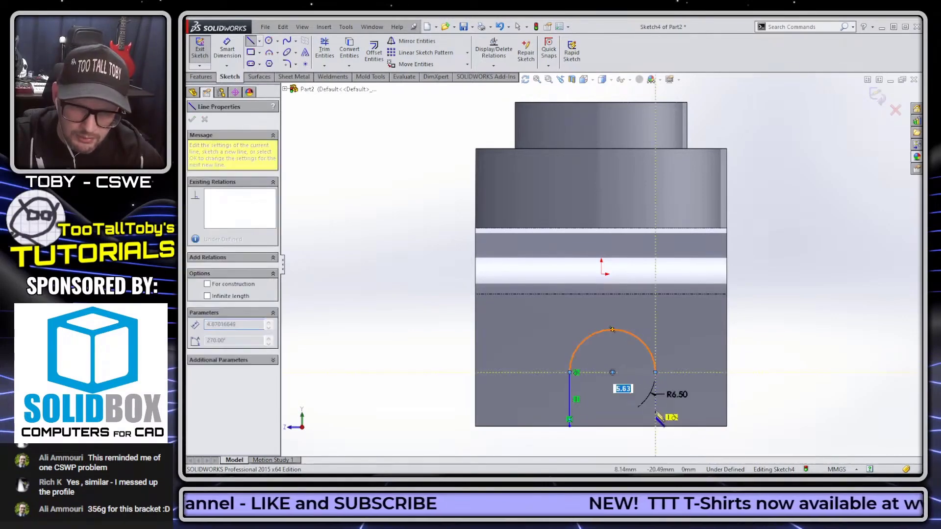
click(656, 426)
click(569, 426)
key(Escape)
Centre the arch profile on the leg by adding a vertical relation between the arc's centre point and the origin
click(613, 372)
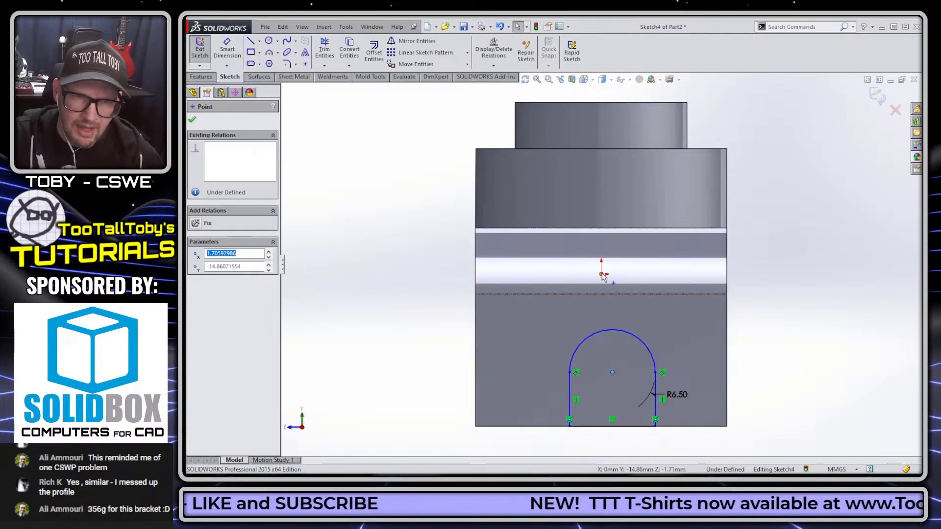
ctrl+click(602, 274)
click(660, 218)
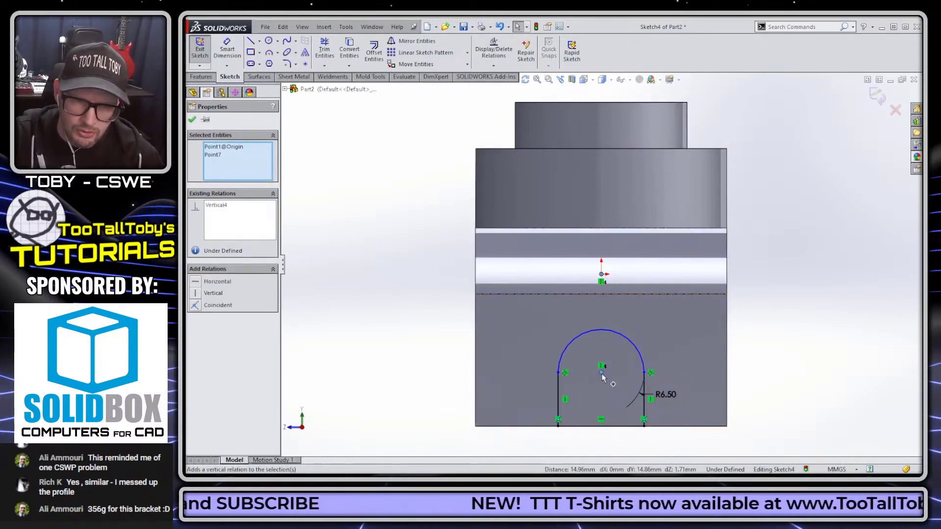
click(767, 287)
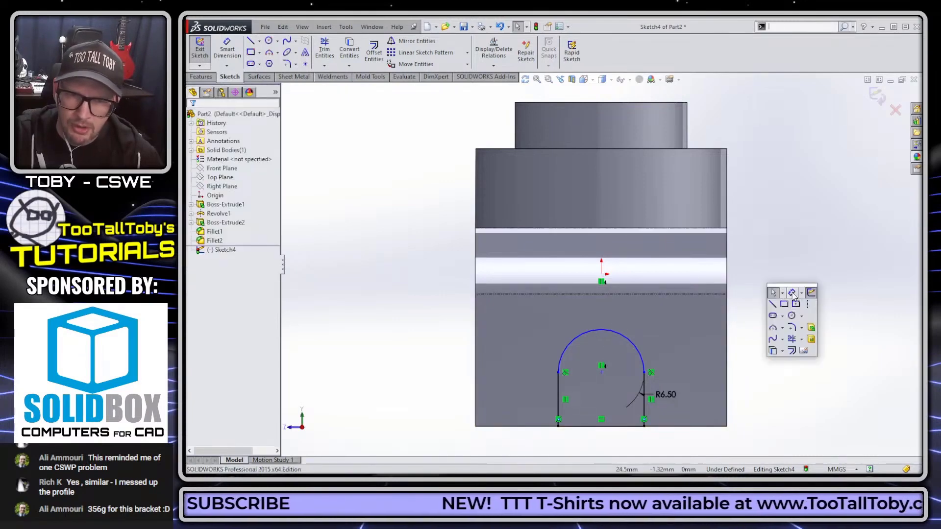
Dimension the arch profile's overall height from the leg's lower edge to the top of the arc as 17 mm
click(774, 293)
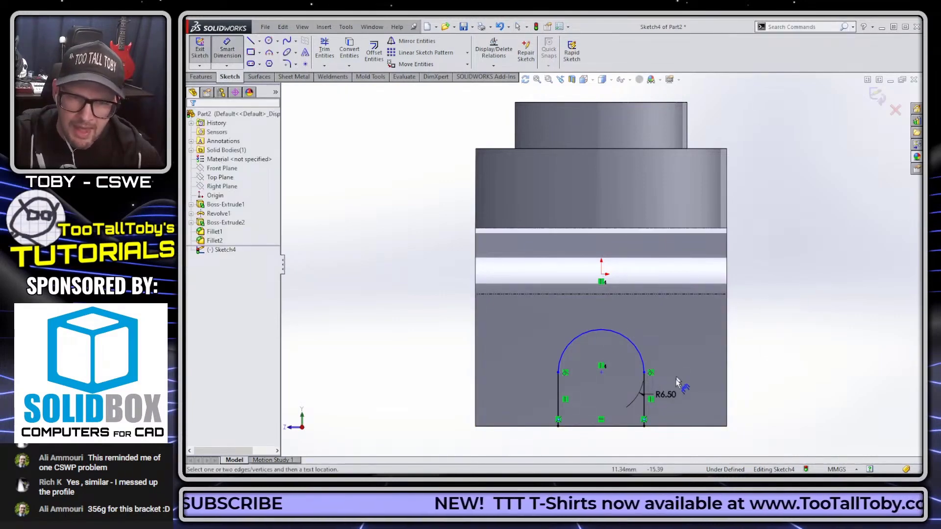
click(615, 426)
click(608, 331)
click(763, 366)
text(17)
key(Return)
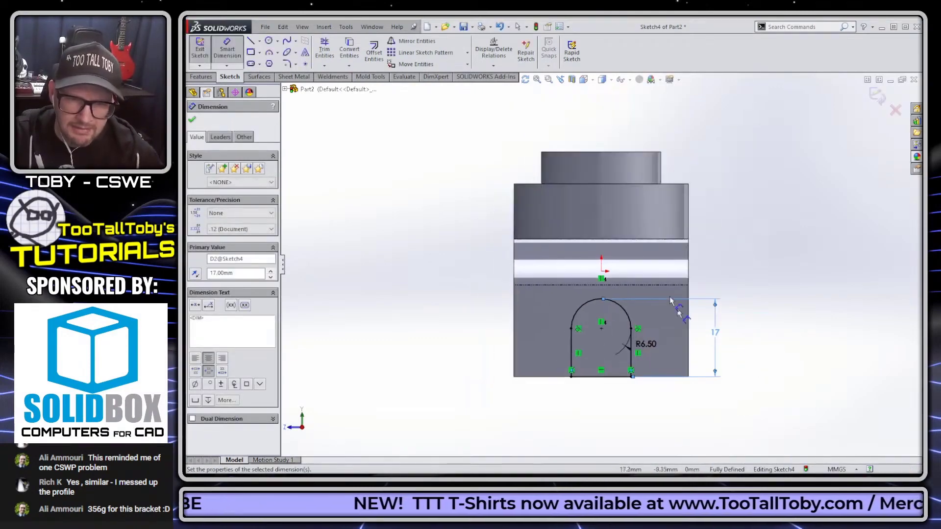
Cut the arch profile through all to open the slot in the downward leg
middle_drag(765, 376, 702, 352)
key(ctrl+e)
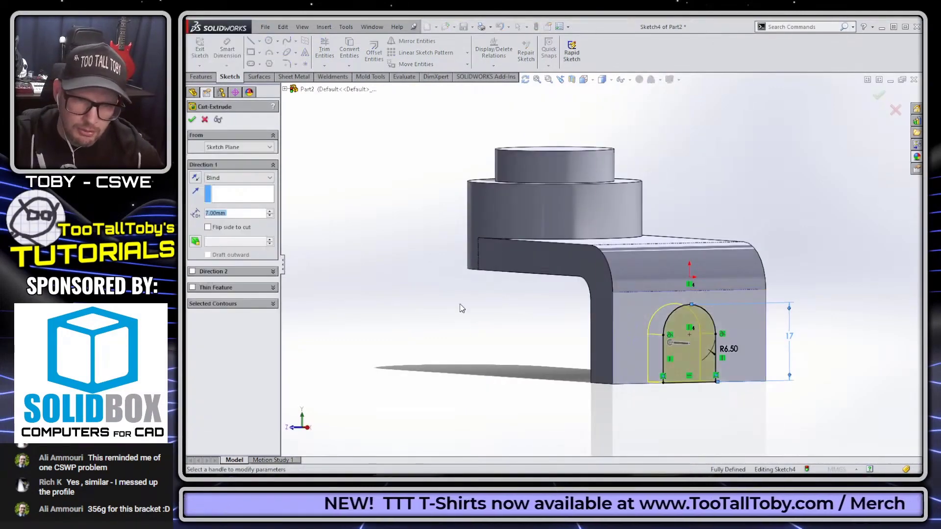
right_click(462, 309)
click(491, 121)
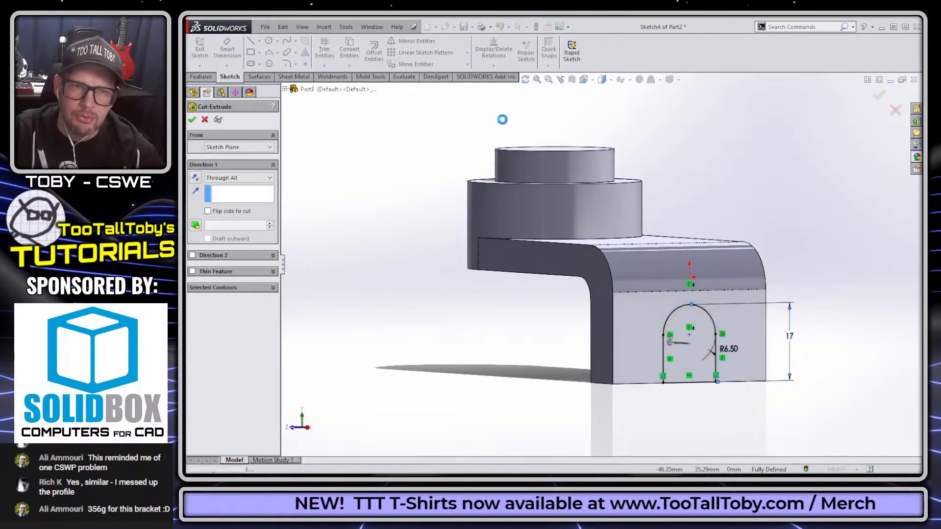
right_click(435, 163)
Sketch a 16 mm diameter circle on the top face of the upper cylindrical boss, concentric with it
middle_drag(435, 164, 471, 245)
scroll(483, 272, up, 3)
scroll(484, 274, down, 2)
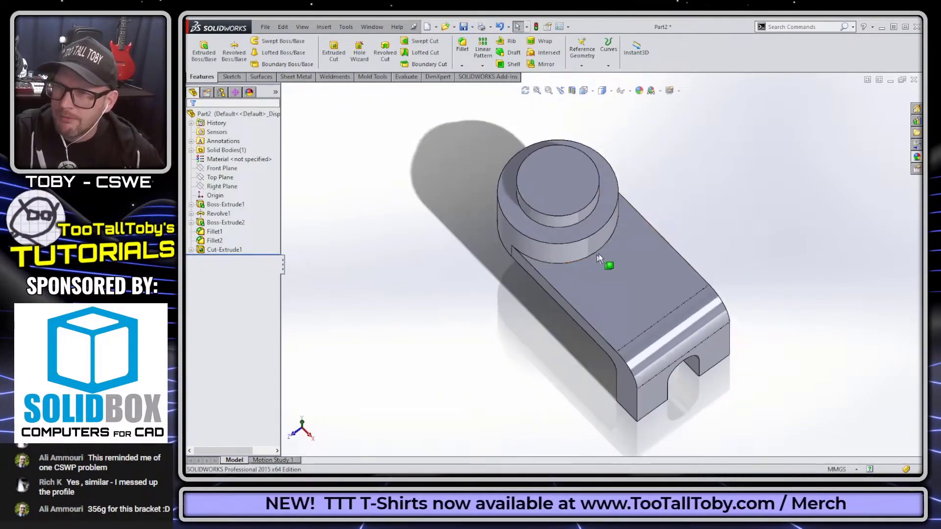
click(564, 203)
click(593, 162)
key(s)
click(631, 192)
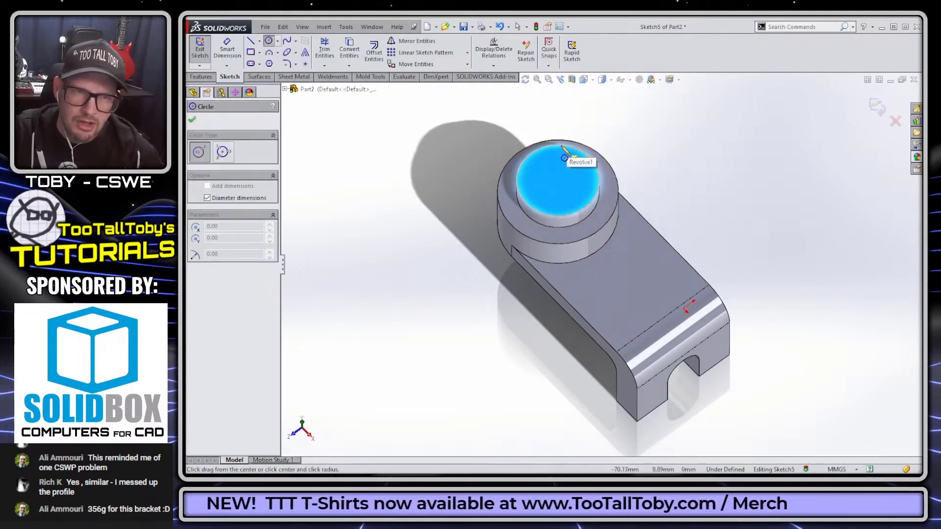
click(558, 181)
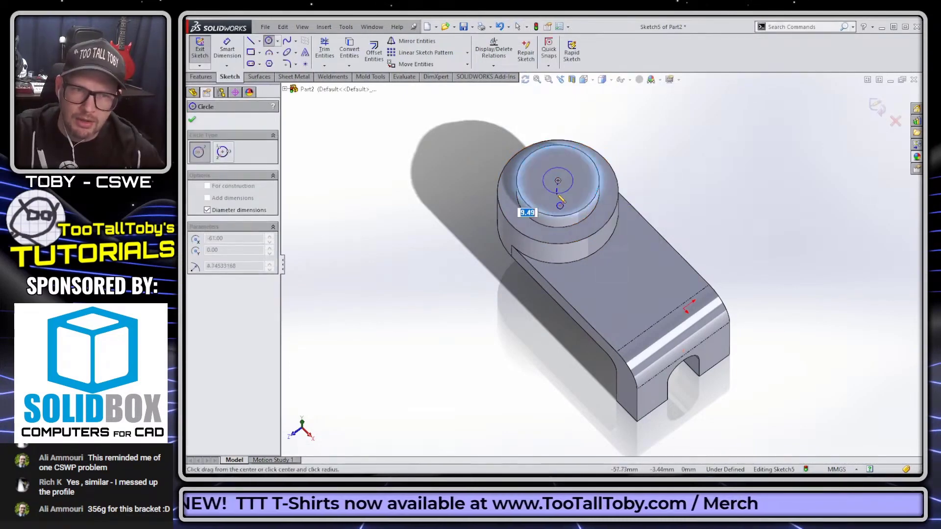
text(16)
key(Return)
Cut the 16 mm circle through all to bore the hole down the stepped cylindrical boss
key(s)
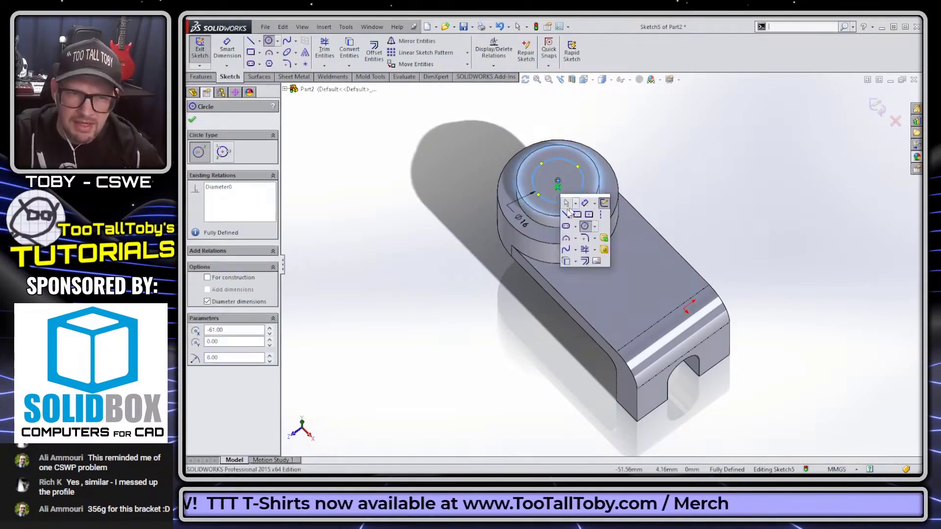
click(604, 250)
right_click(670, 155)
click(723, 281)
right_click(733, 281)
click(767, 270)
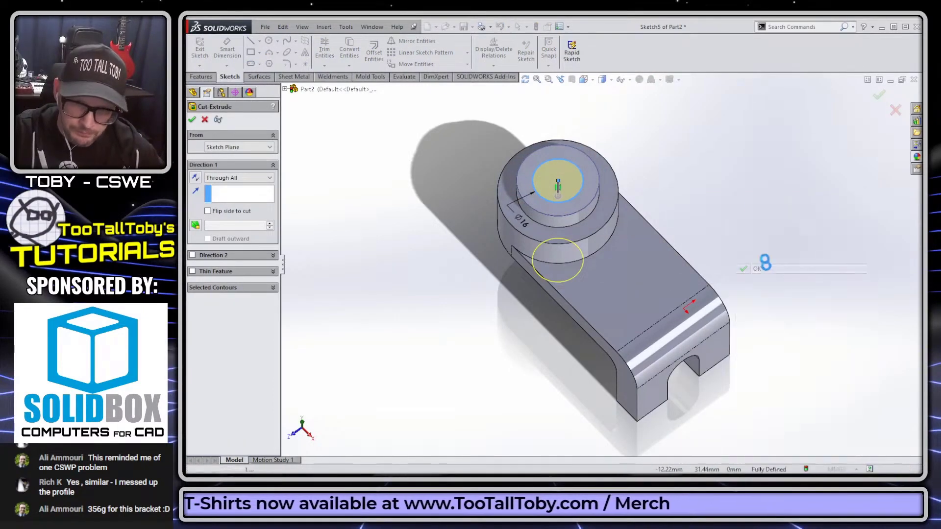
Assign Plain Carbon Steel as the part's material
middle_drag(436, 321, 460, 311)
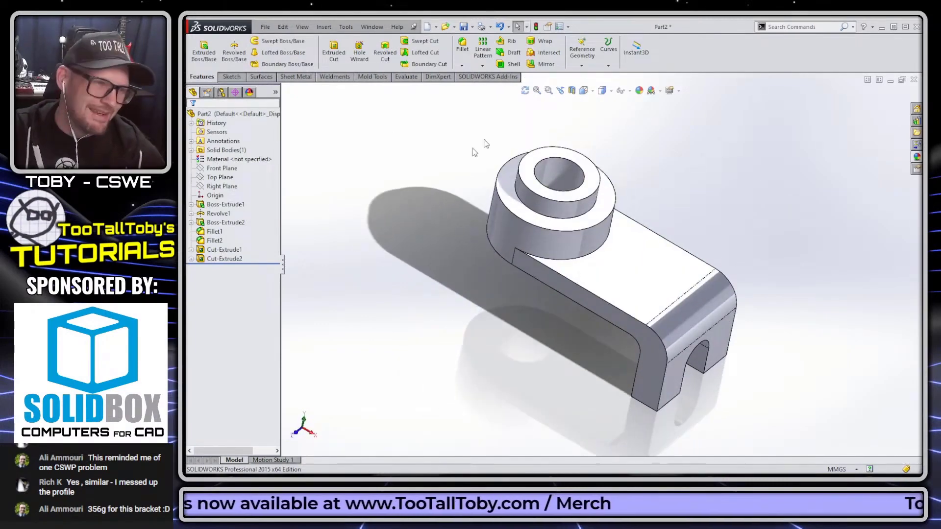
click(238, 159)
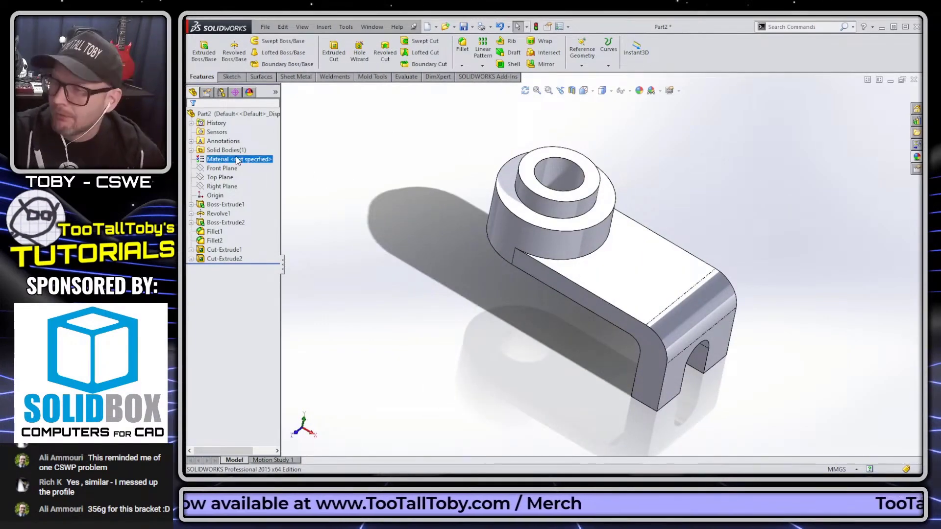
right_click(238, 161)
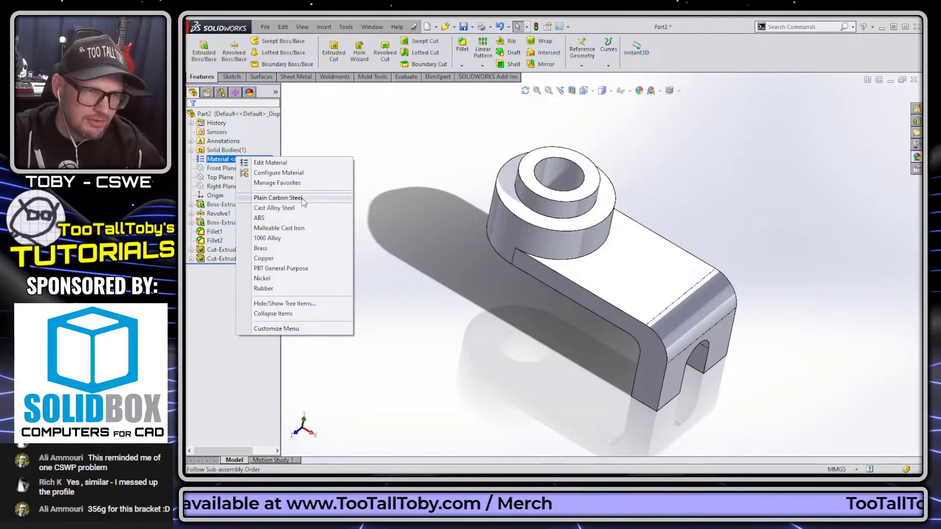
click(321, 198)
middle_drag(431, 322, 690, 239)
key(Escape)
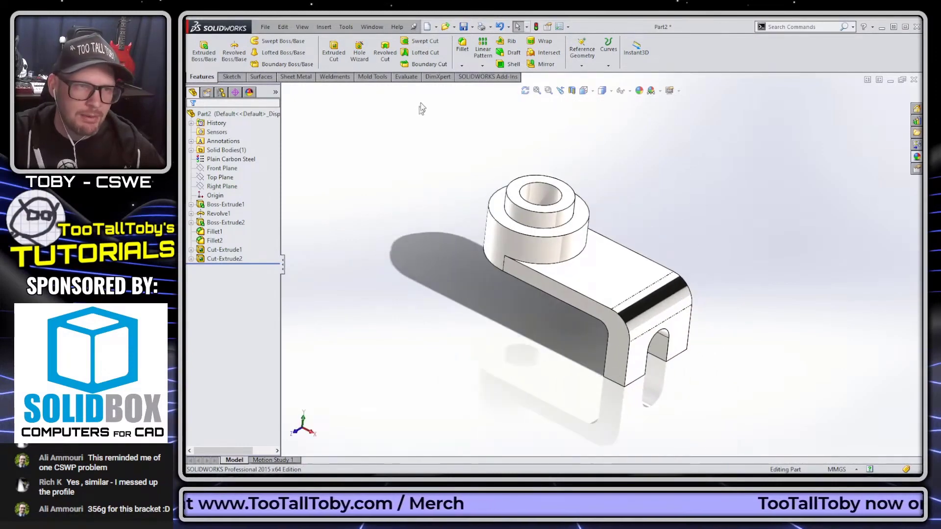
Check the part's mass in its mass properties and close the report
click(407, 77)
click(256, 53)
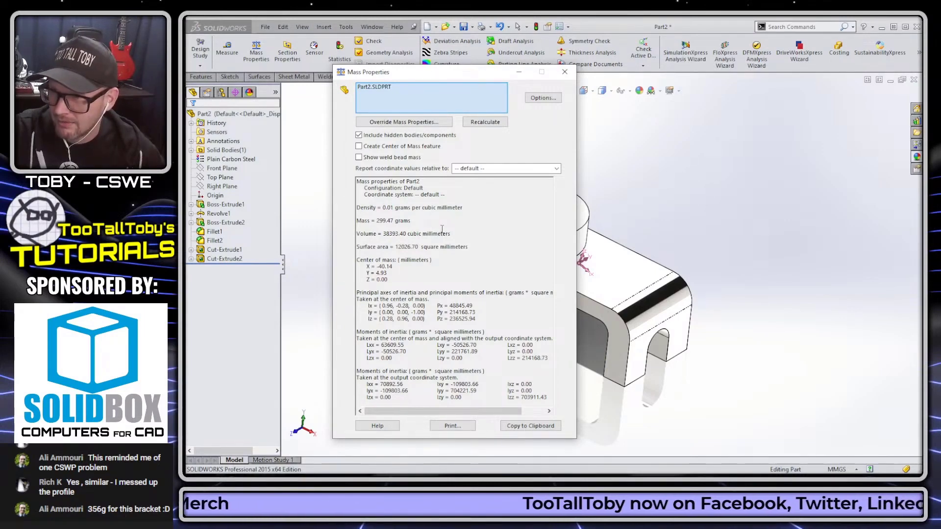
click(564, 72)
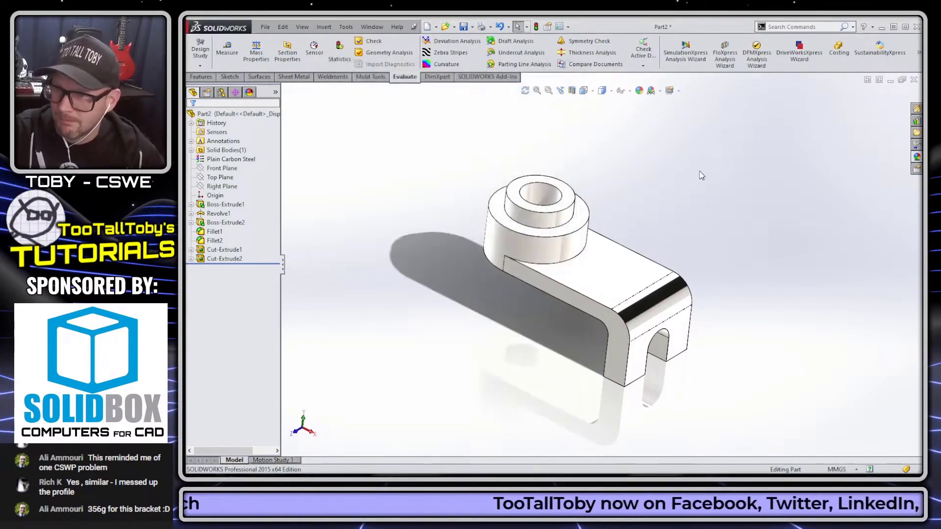
Fillet the edge where the large cylindrical boss meets the plate's top face with a 3 mm radius
key(s)
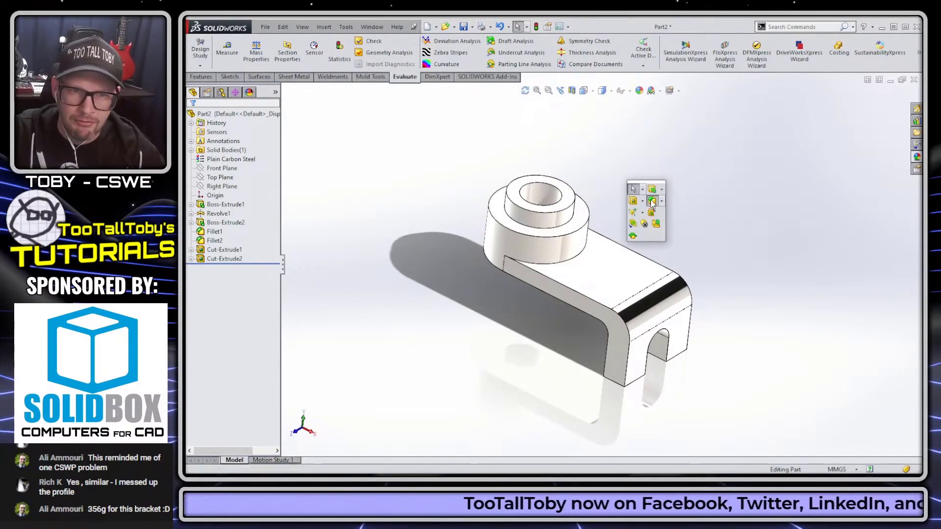
click(656, 201)
text(3.00mm)
click(556, 265)
key(Return)
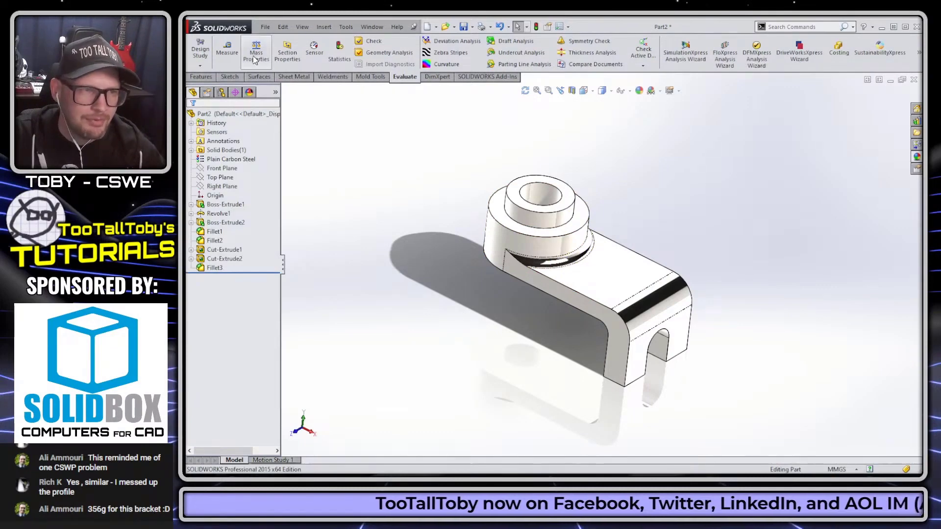
Read the part's mass again with the boss-to-plate fillet included and close the report
click(256, 53)
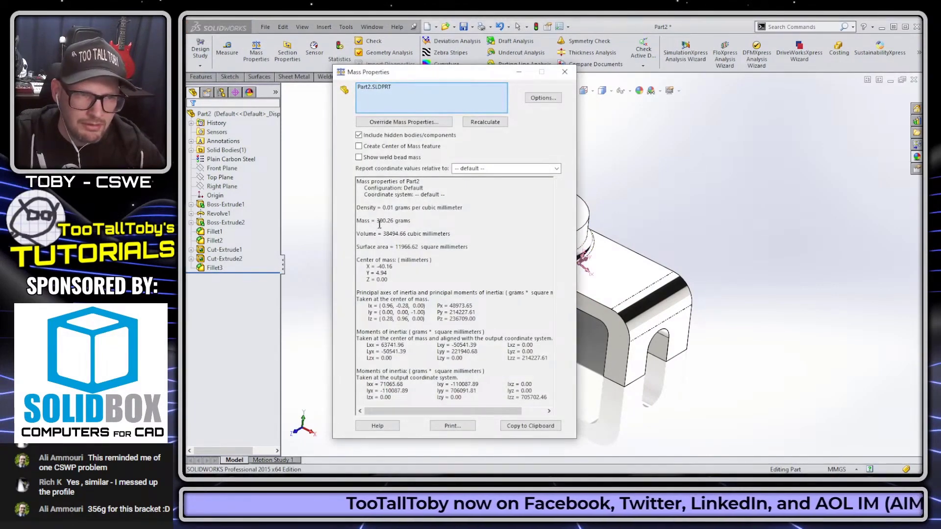
drag(376, 220, 411, 221)
click(357, 227)
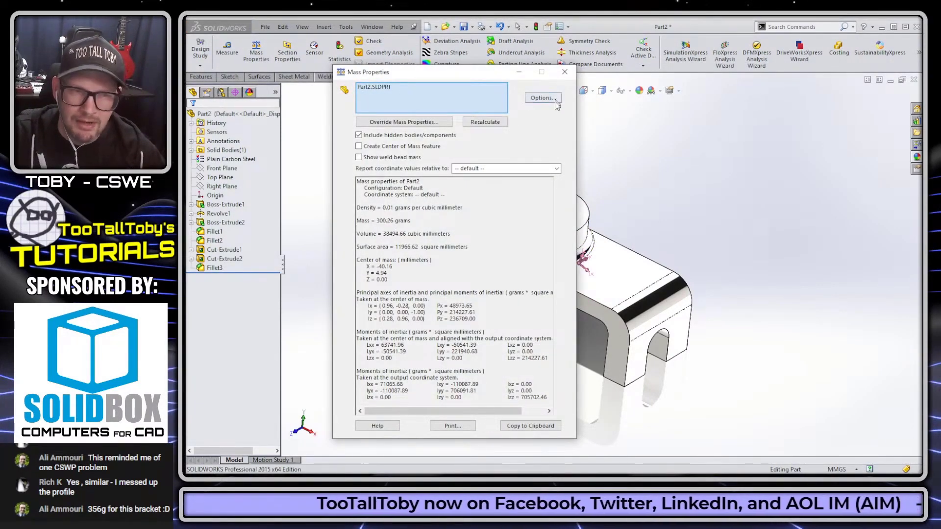
click(565, 71)
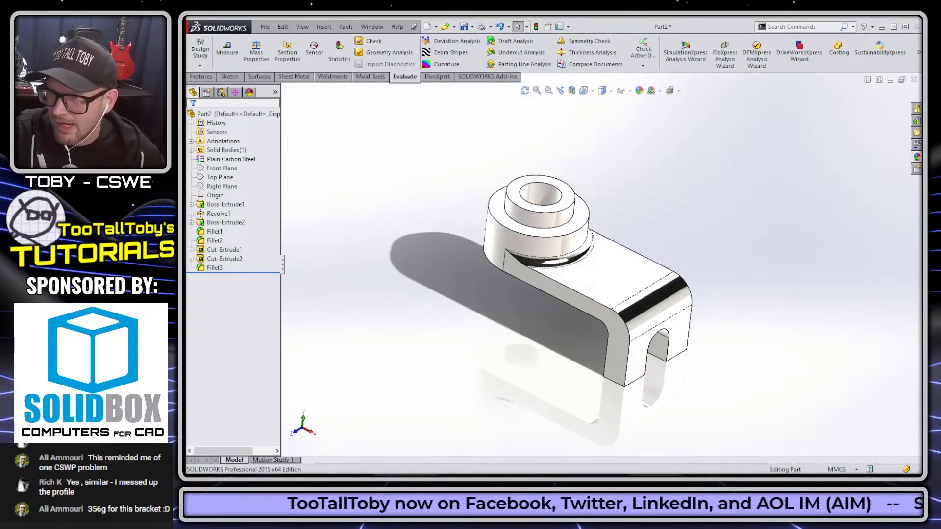